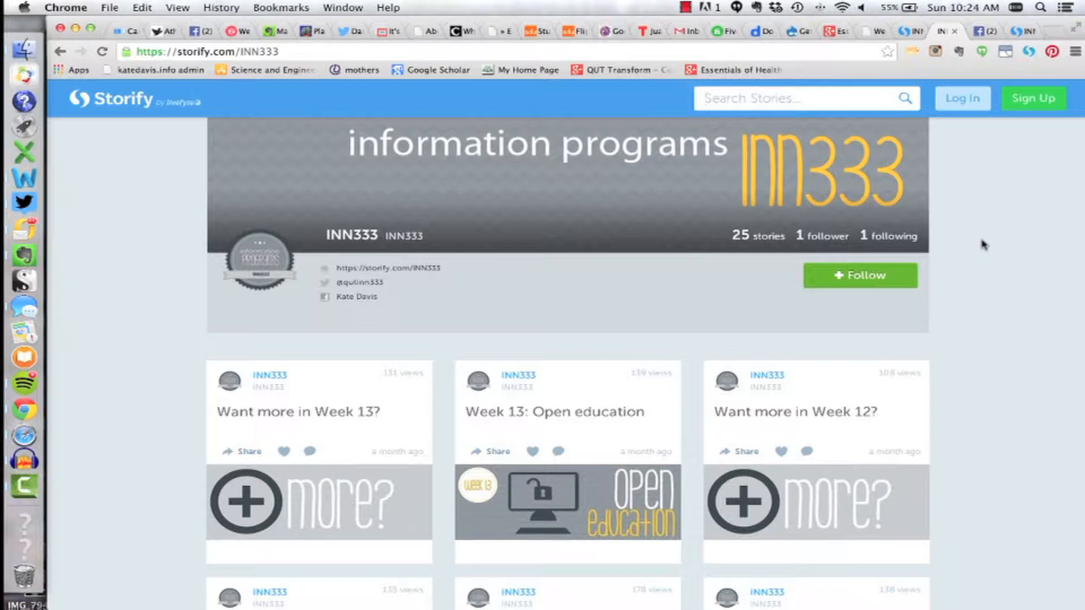
Log in to Storify with the saved account credentials and open the account's own profile page
click(964, 101)
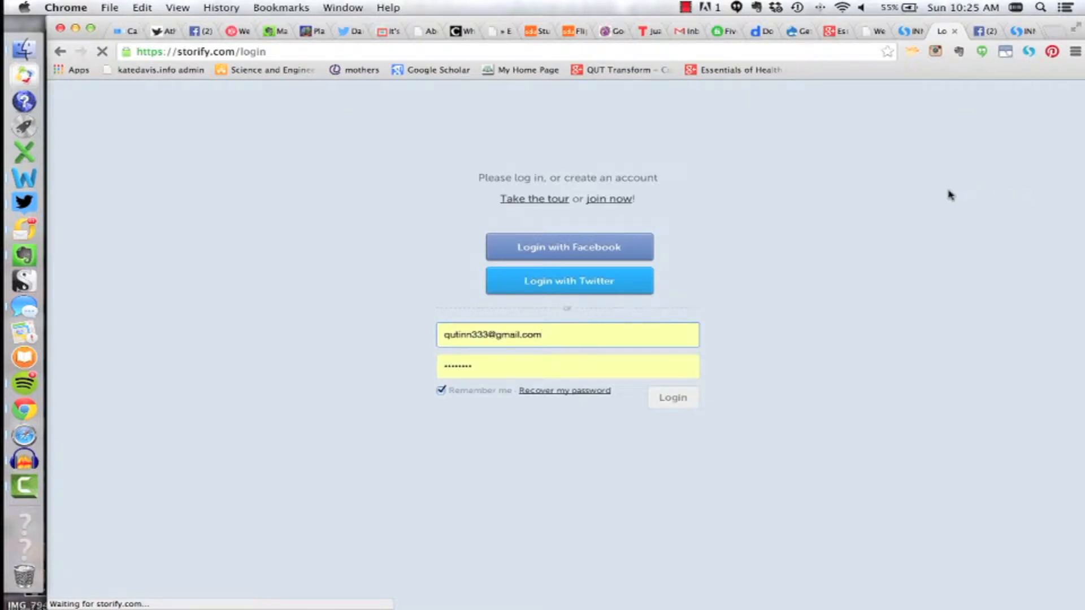
click(683, 401)
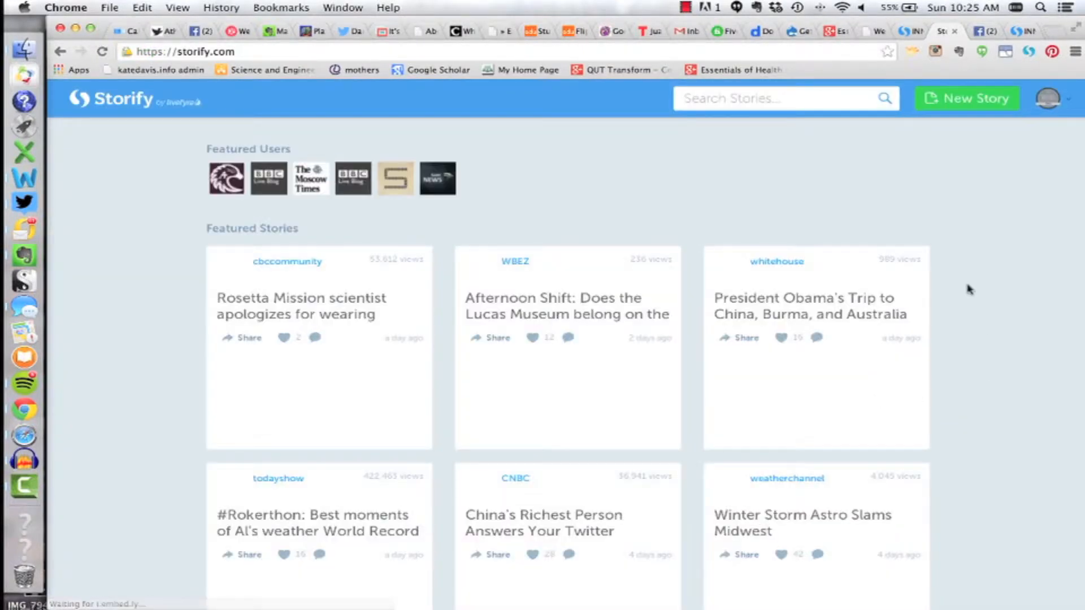
click(1069, 103)
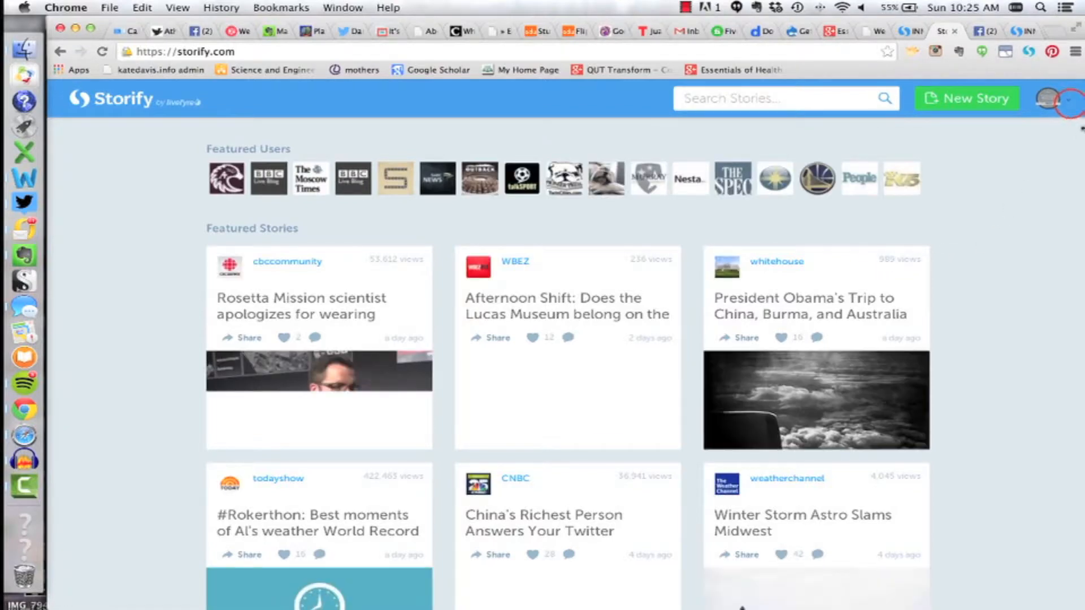
click(1037, 131)
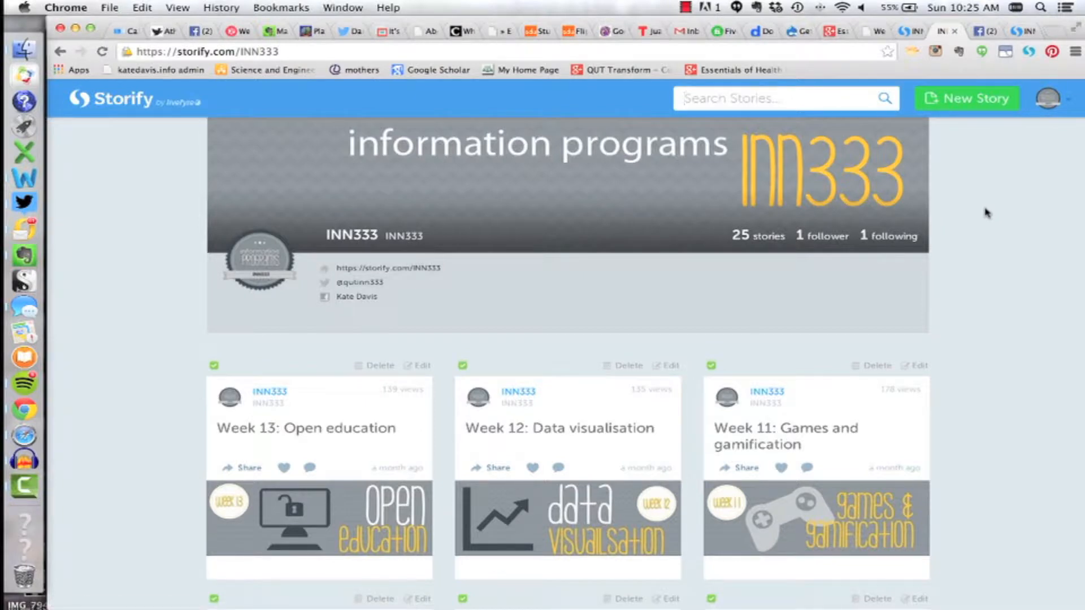
Look over the stories on the profile page and create a new story
scroll(987, 214, down, 3)
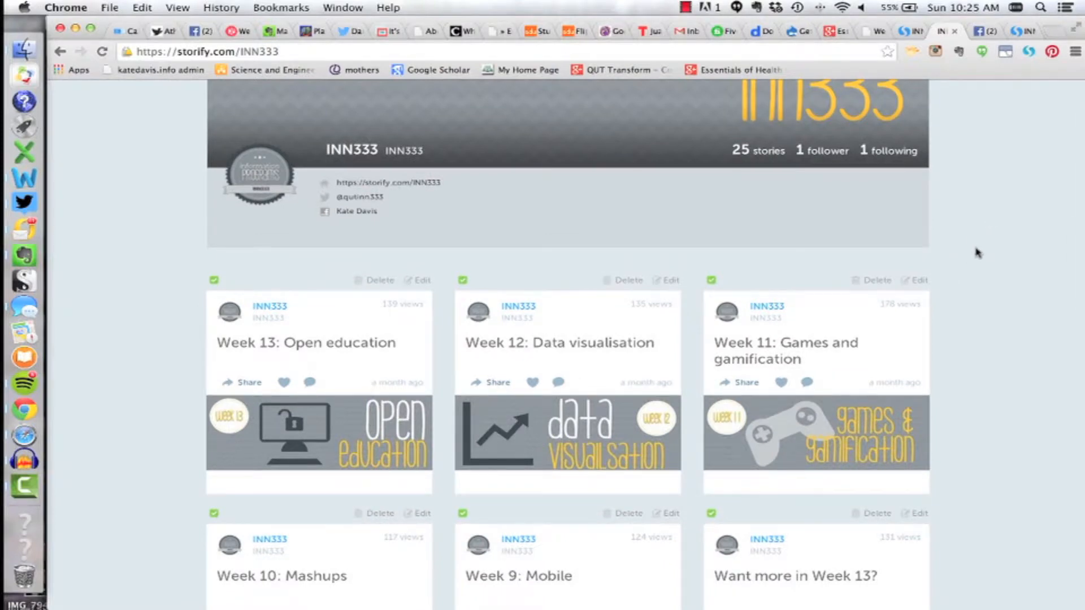
scroll(985, 253, up, 1)
scroll(986, 280, up, 1)
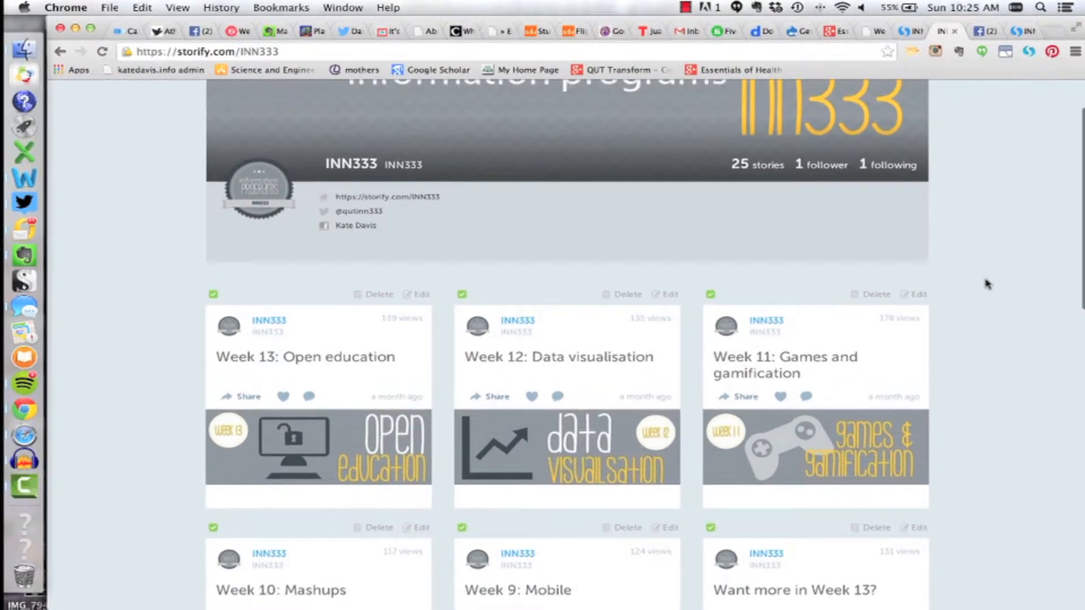
scroll(994, 370, up, 5)
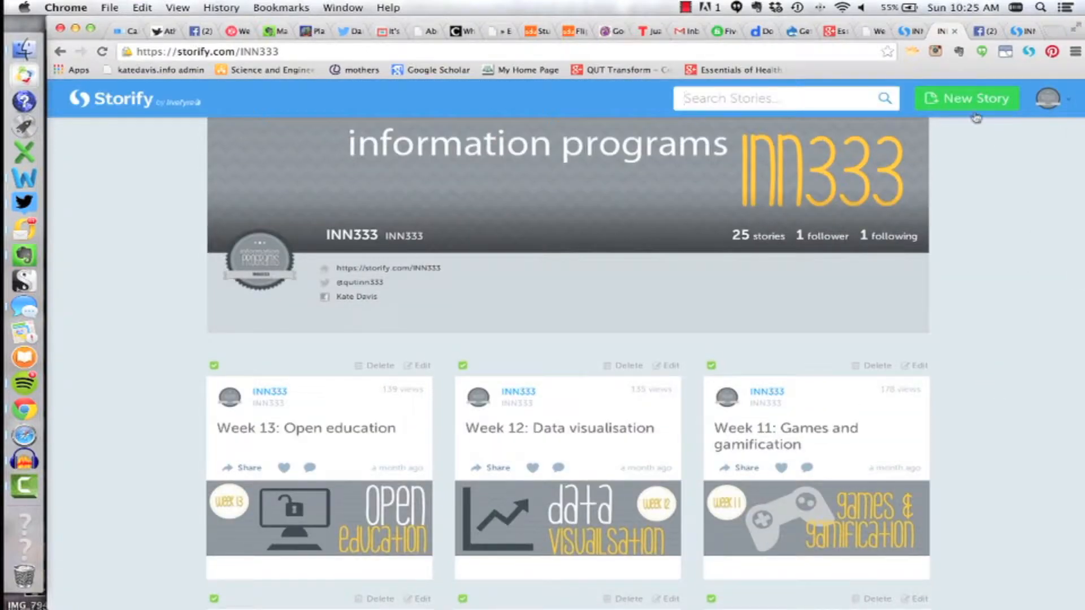
click(970, 102)
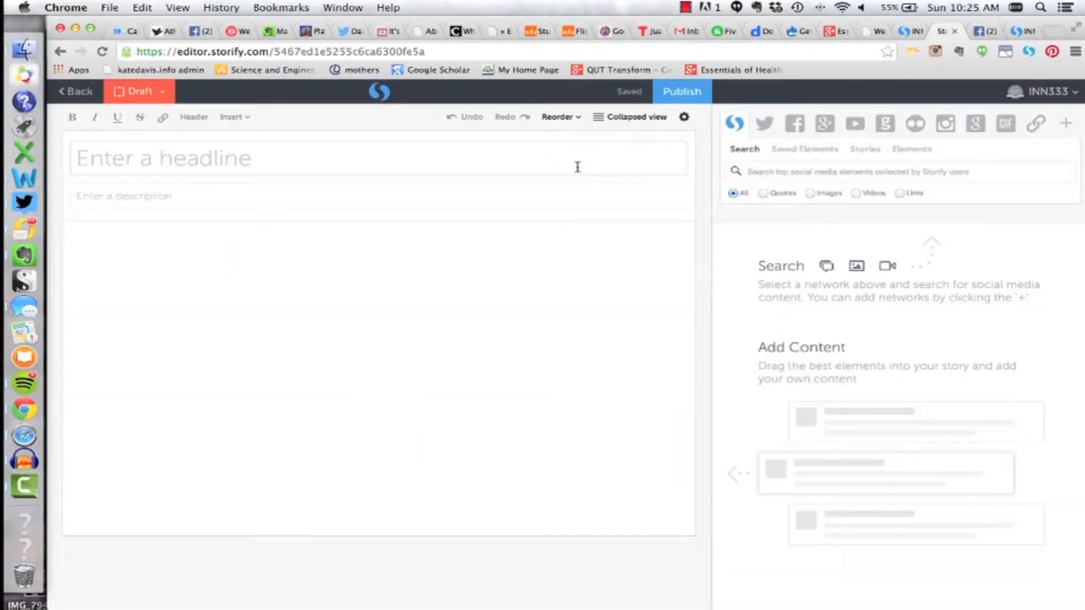
Give the new story the headline "Example story" and the description "This is an example story."
click(656, 161)
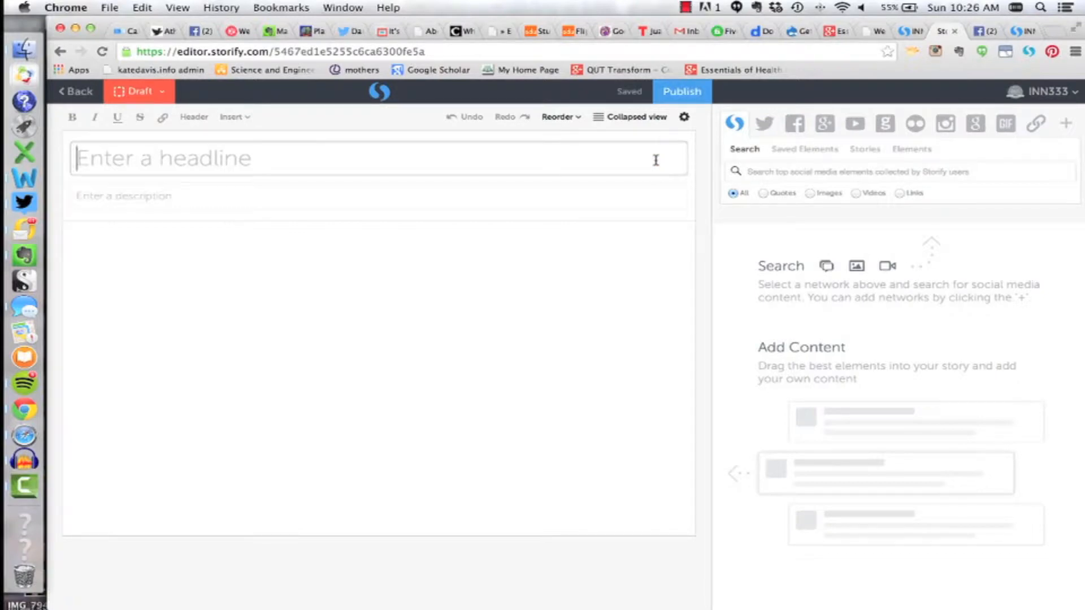
text(Example sstor)
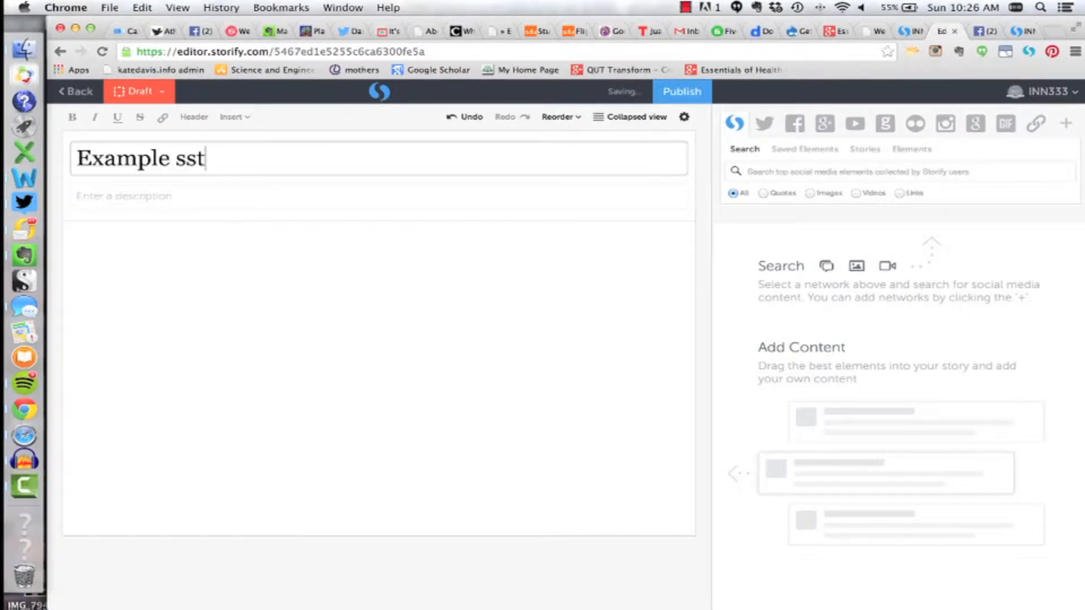
key(BackSpace)
key(BackSpace)
key(BackSpace)
key(BackSpace)
text(tory)
key(Tab)
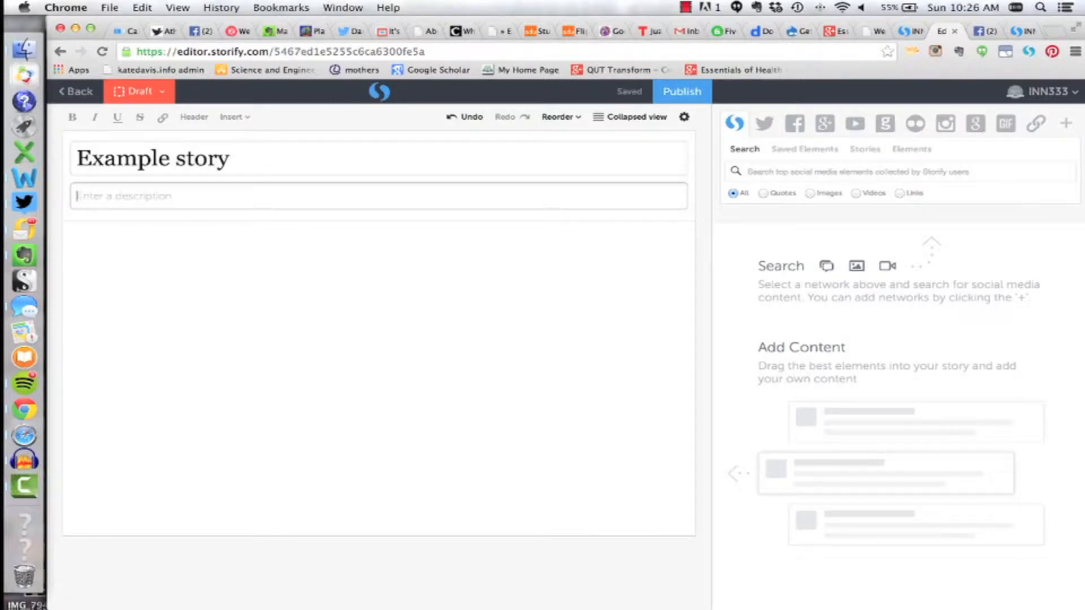
text(This is)
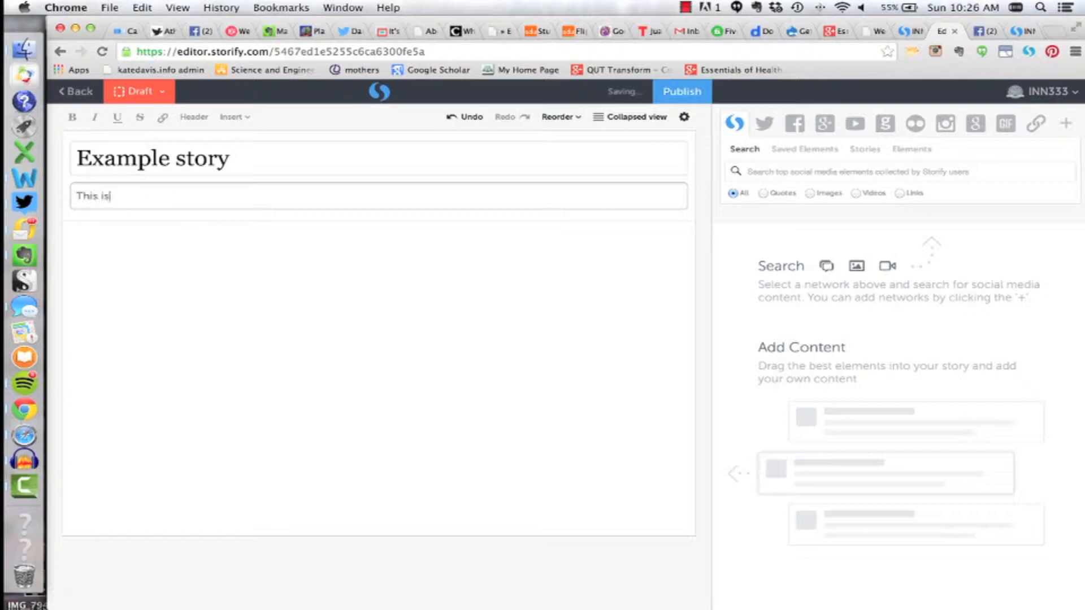
text( an examples)
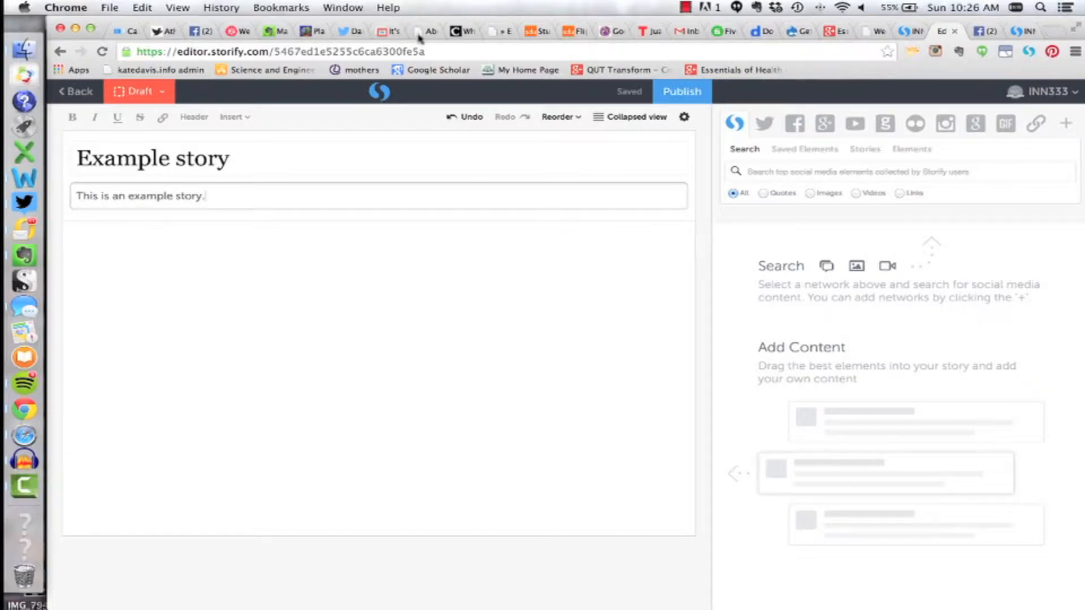
Copy the URL of the open Edutopia article "Student Choice Leads to Student Voice" and embed the article in the story
click(537, 33)
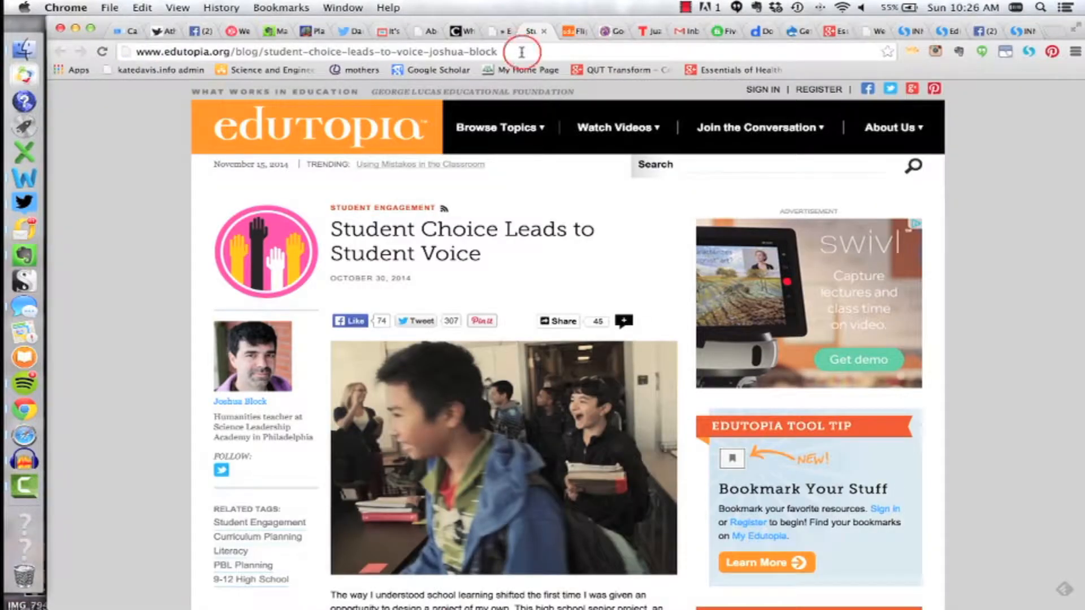
click(521, 52)
key(super+c)
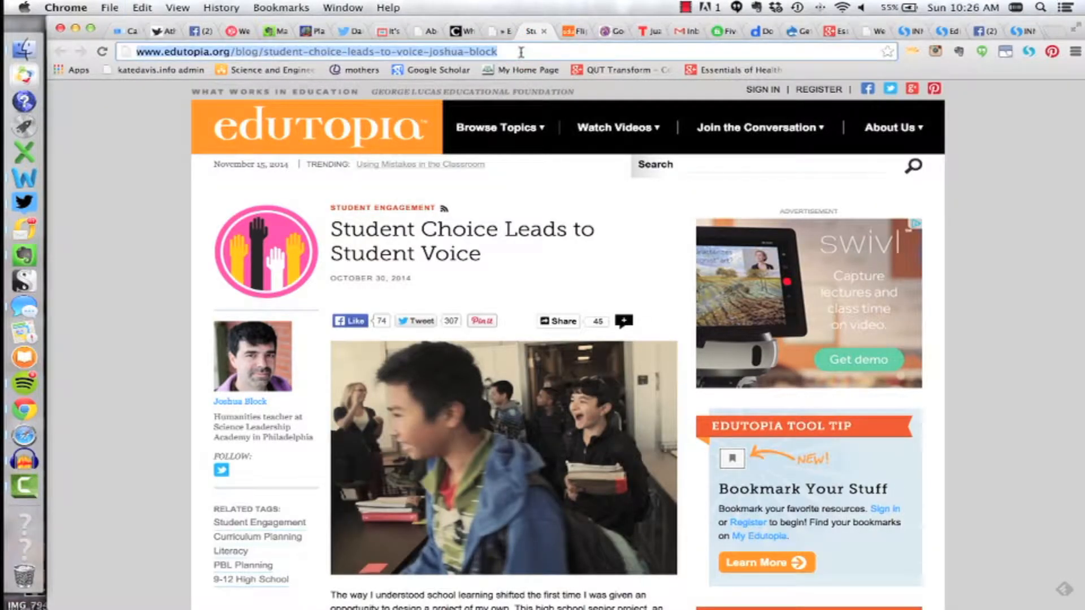
click(950, 33)
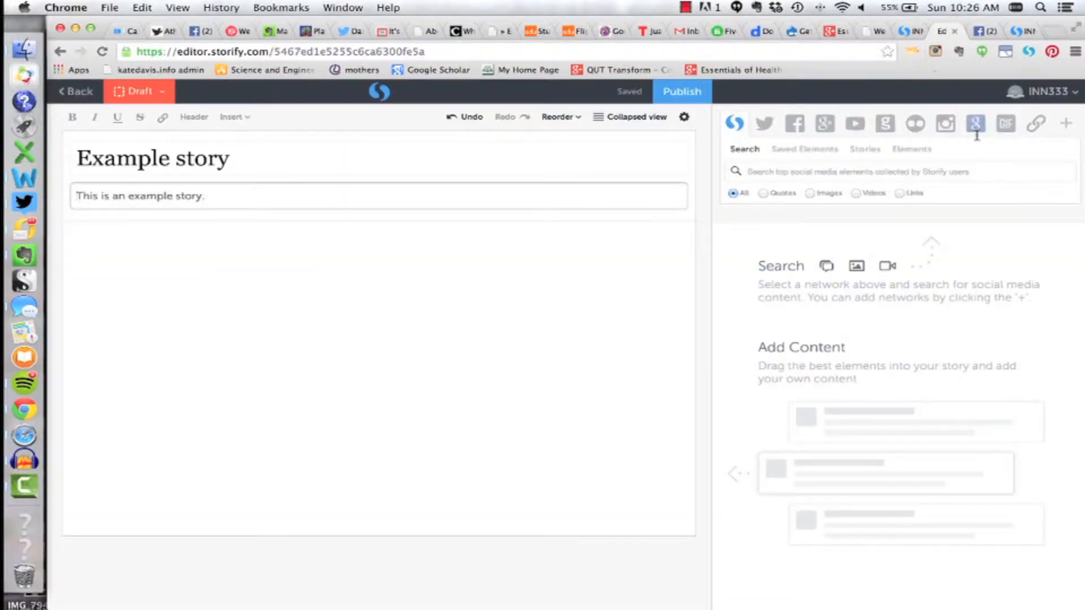
click(1035, 126)
click(885, 173)
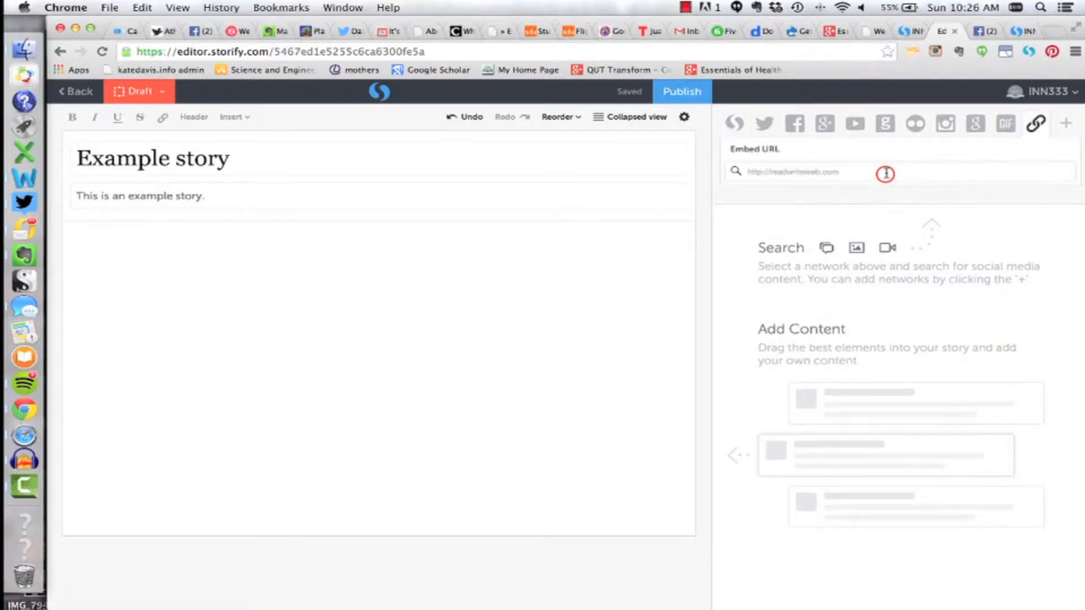
key(super+v)
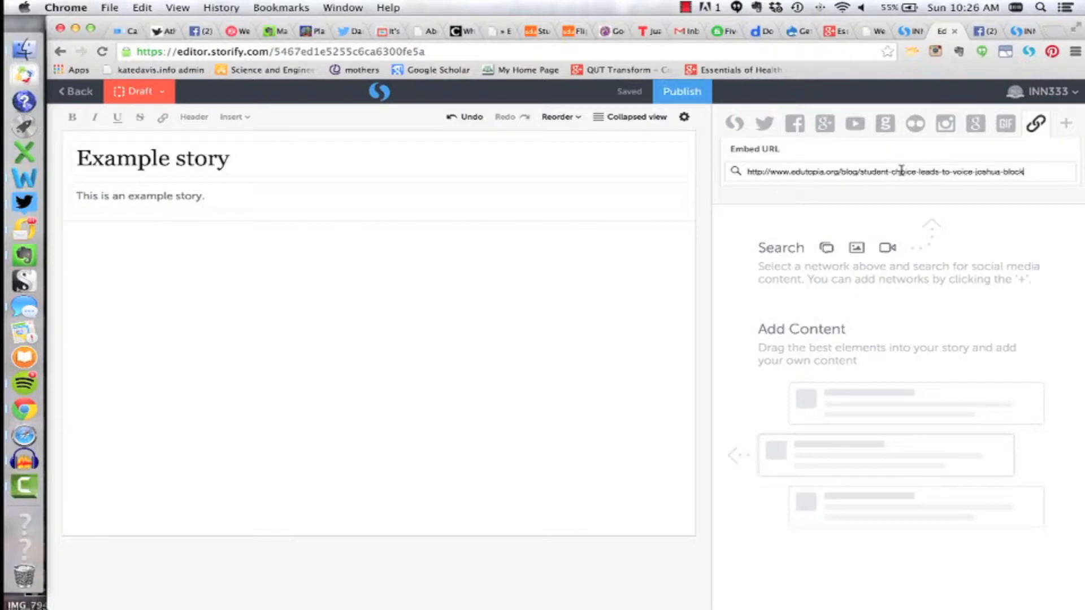
key(Return)
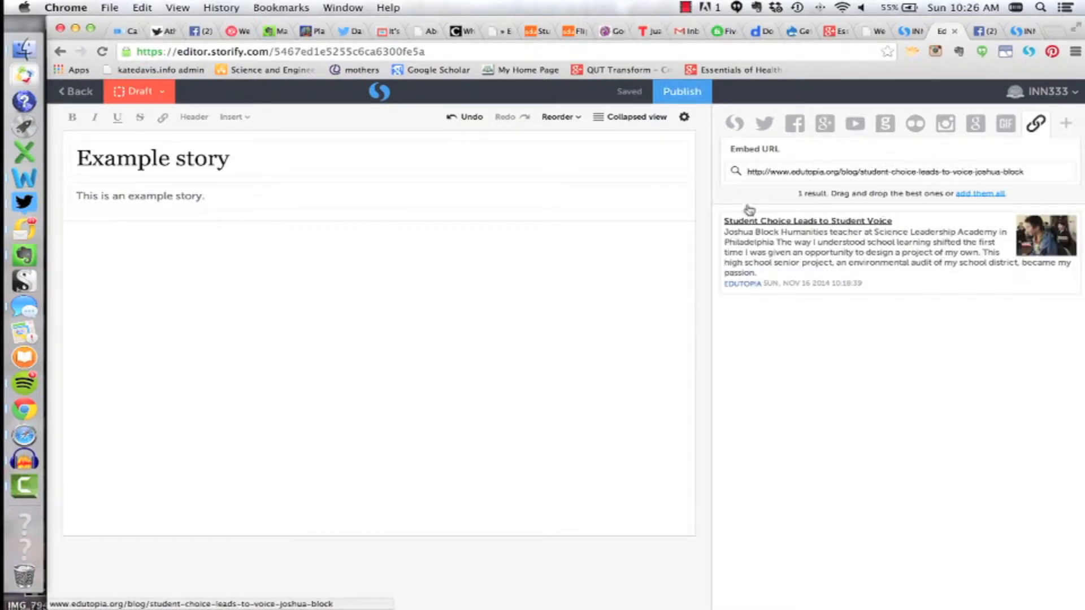
drag(938, 251, 463, 276)
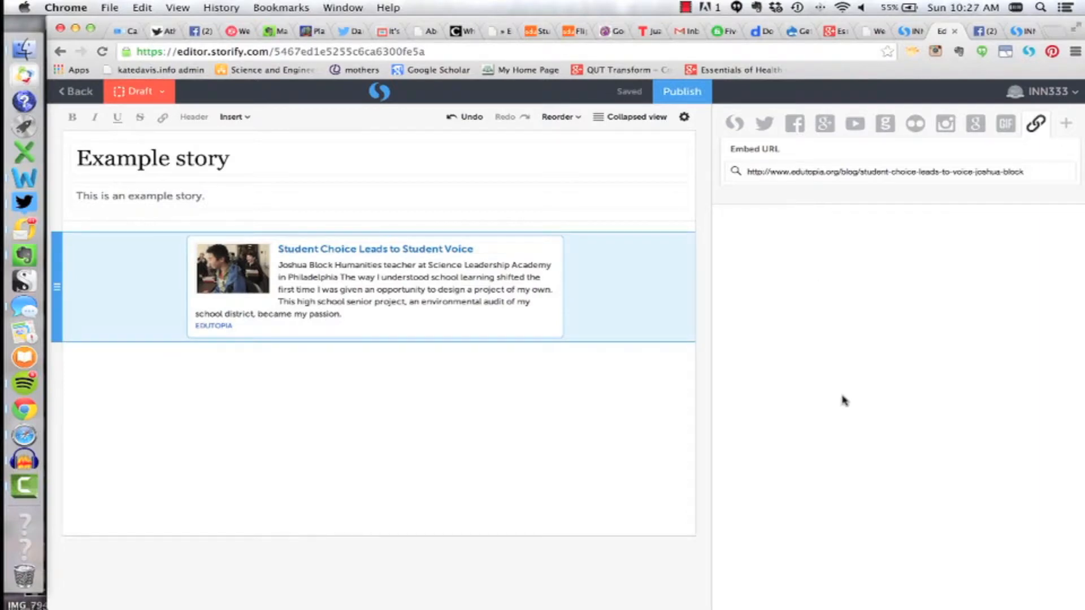
Copy the URL of the Edutopia article "Flipped-Learning Toolkit: Overcoming Common Hurdles" and embed it below the first article
click(571, 31)
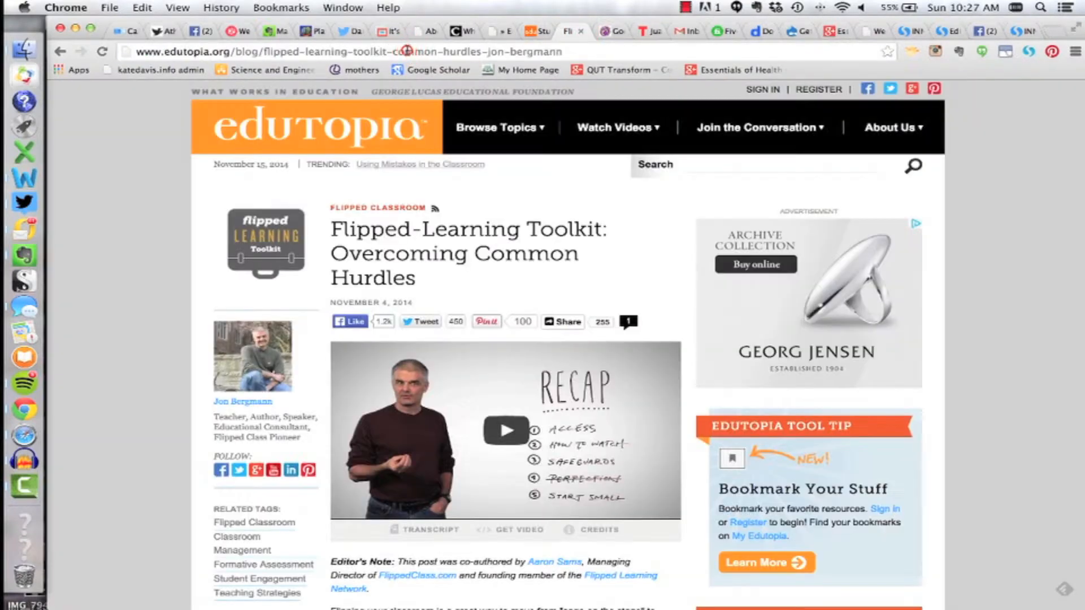
click(410, 51)
key(super+c)
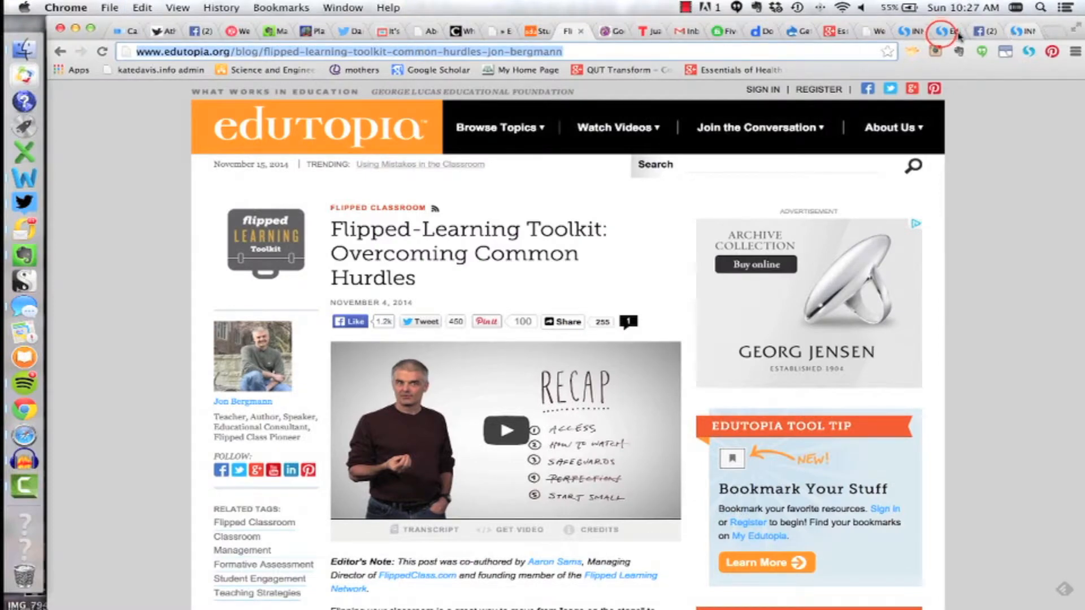
click(941, 33)
click(914, 171)
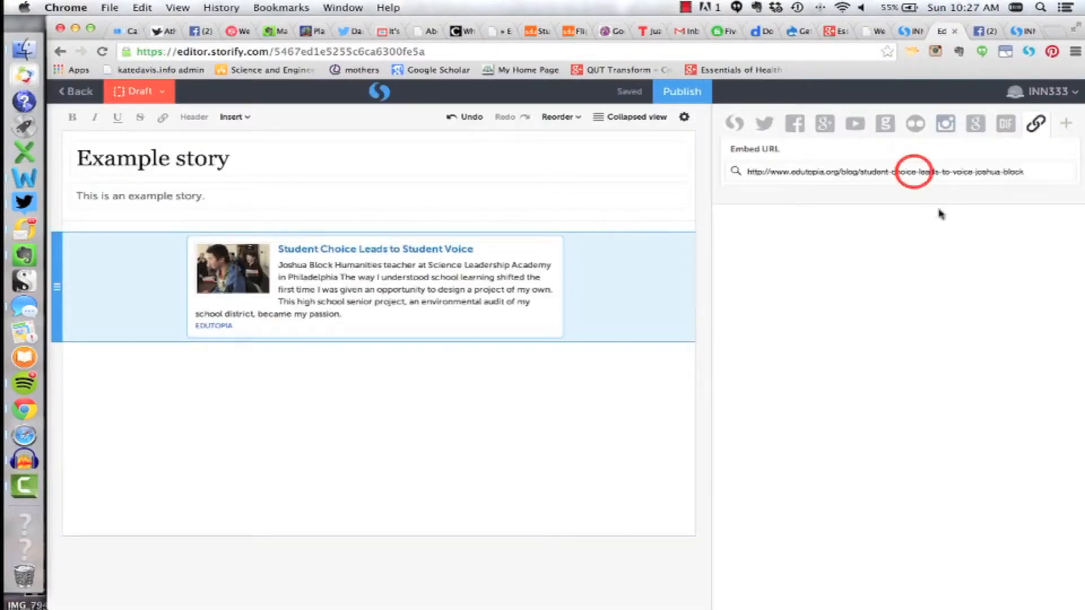
triple_click(913, 171)
key(super+v)
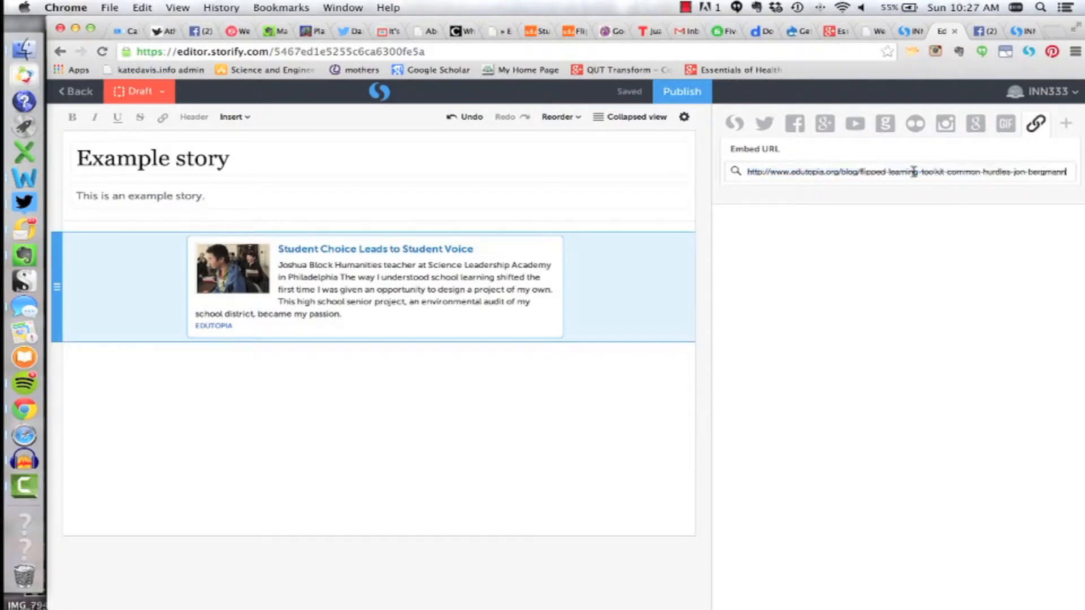
key(Return)
click(910, 252)
drag(911, 251, 446, 387)
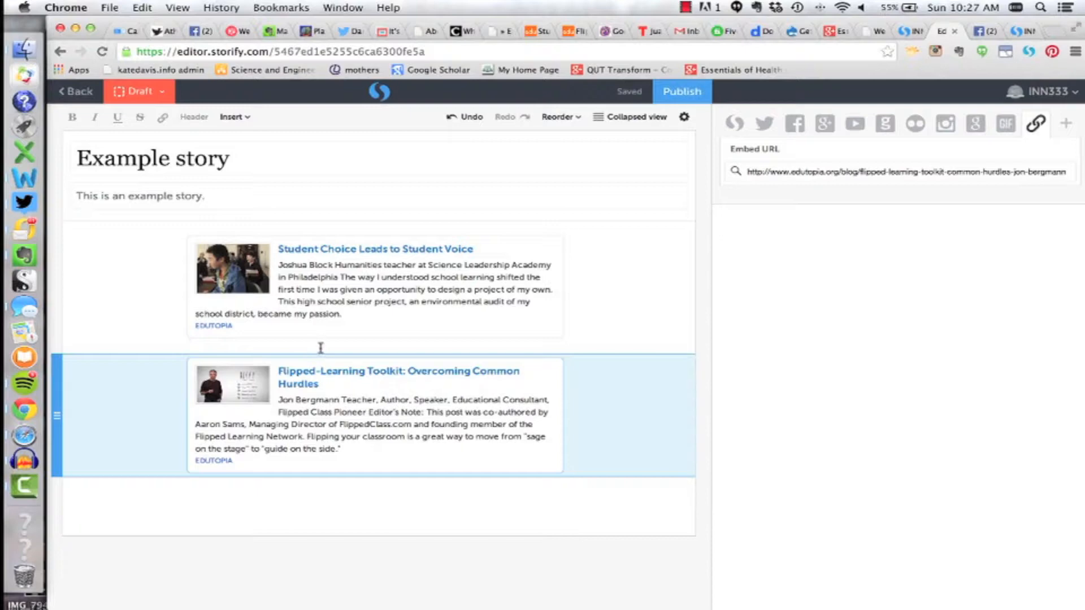
Add a text block reading "I can add text here." to the story and place it between the two embedded articles
click(323, 504)
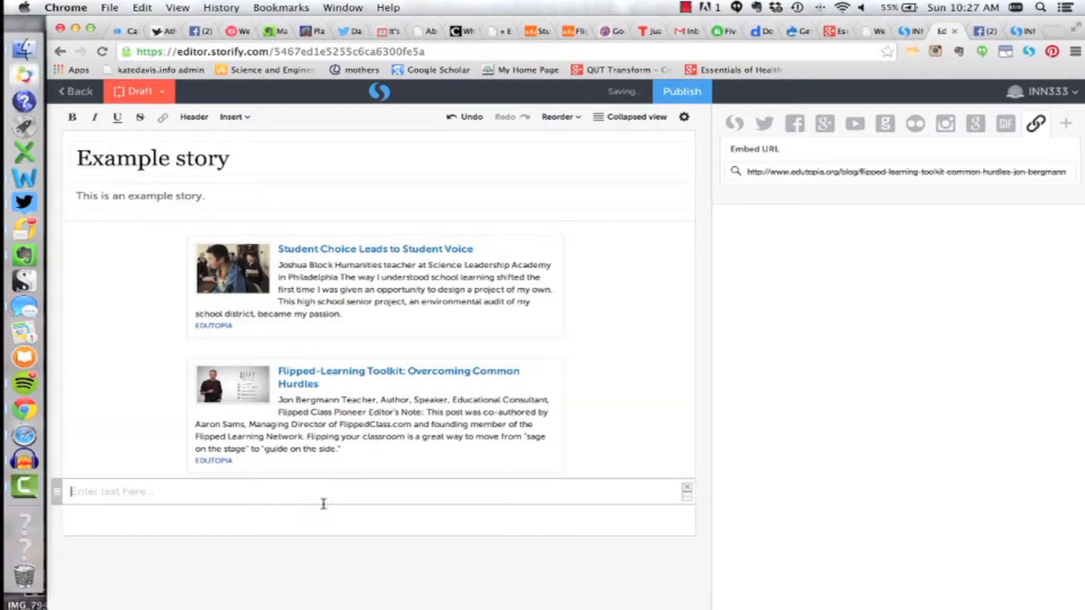
click(72, 491)
text(I can add text here.)
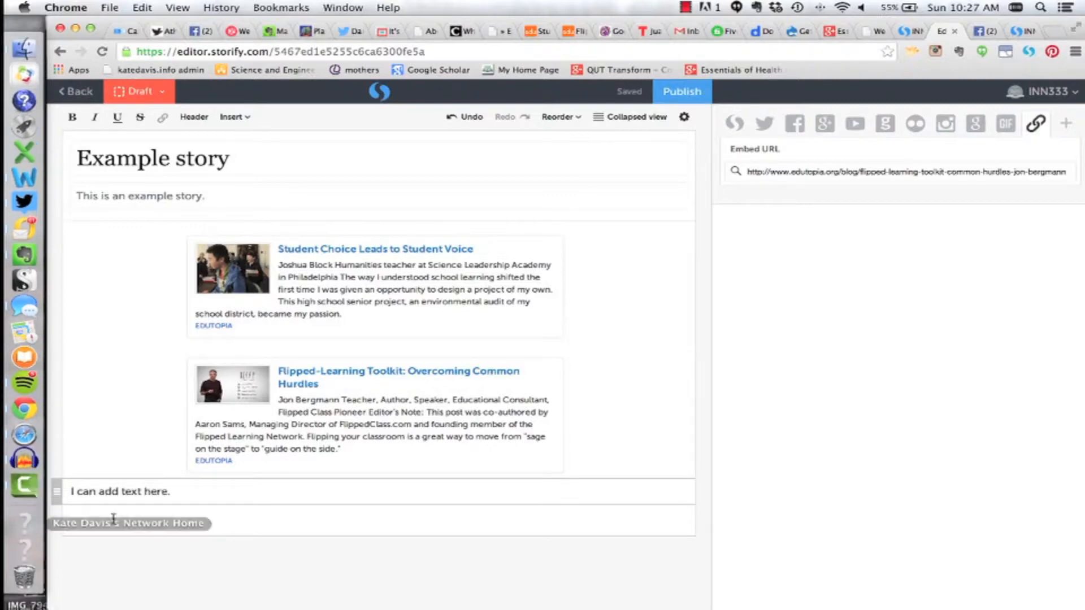
drag(59, 495, 75, 353)
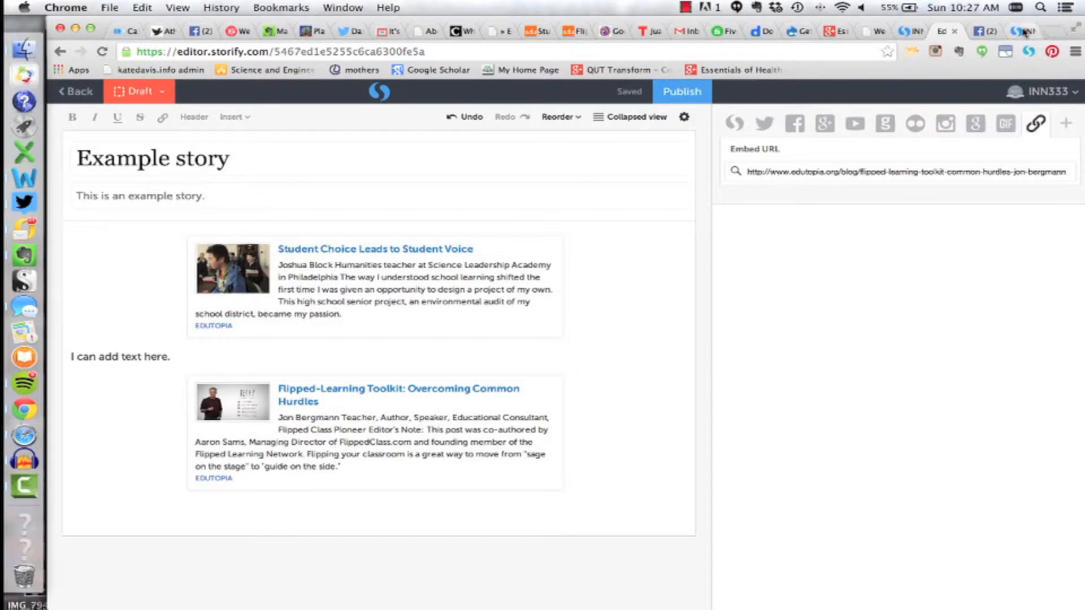
Open the account owner's Flickr photostream in the browser tab that holds the Week 10 marketing collections story
click(1024, 33)
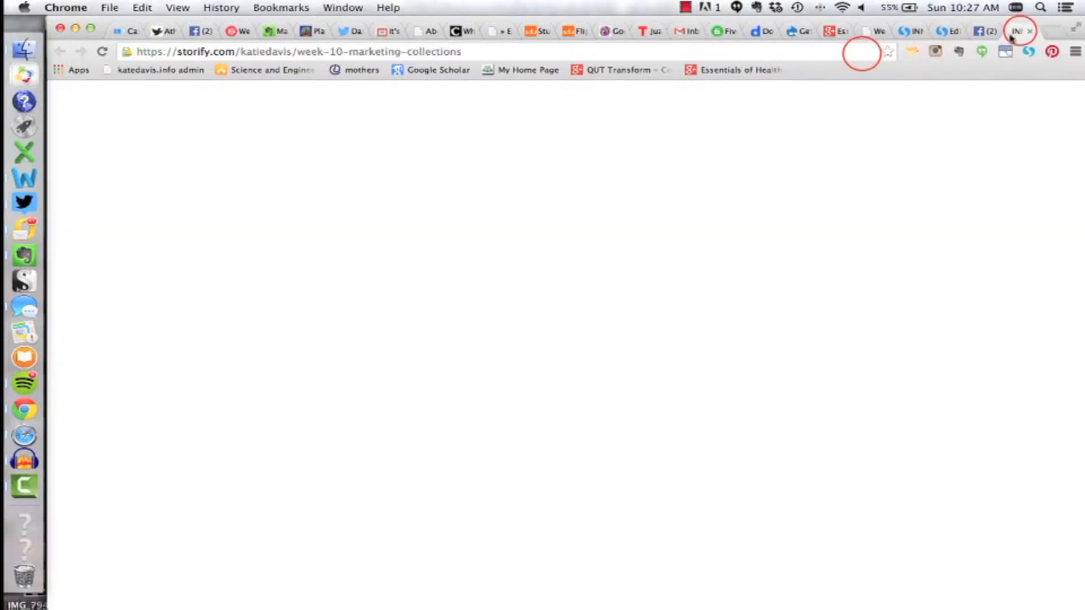
click(881, 52)
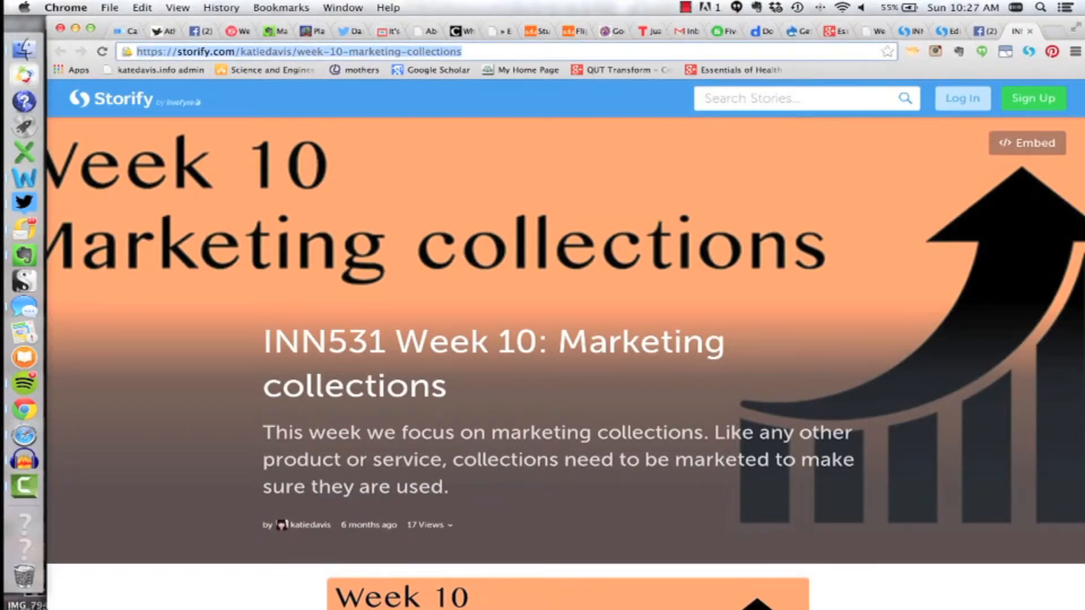
text(flickr.com)
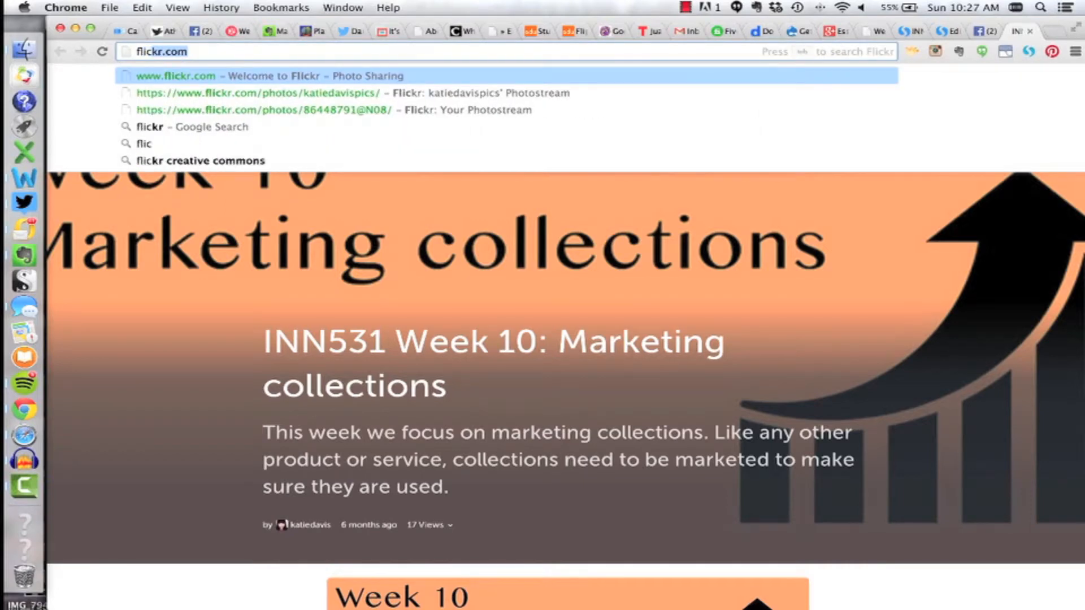
key(Down)
key(Return)
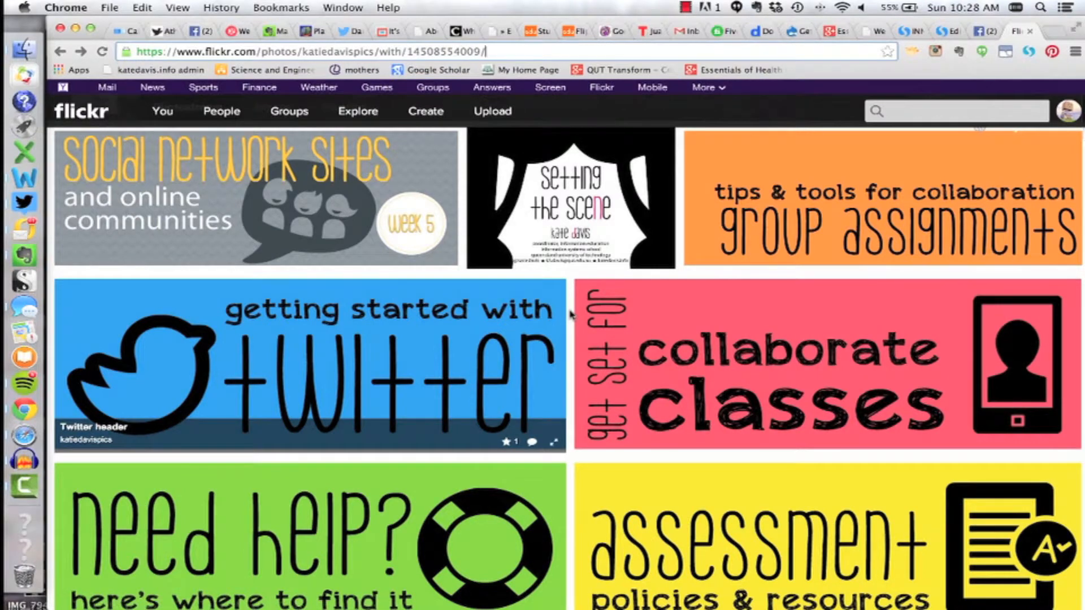
Copy the URL of the "getting started with twitter" Flickr image and embed the image above the first article in the story
click(433, 308)
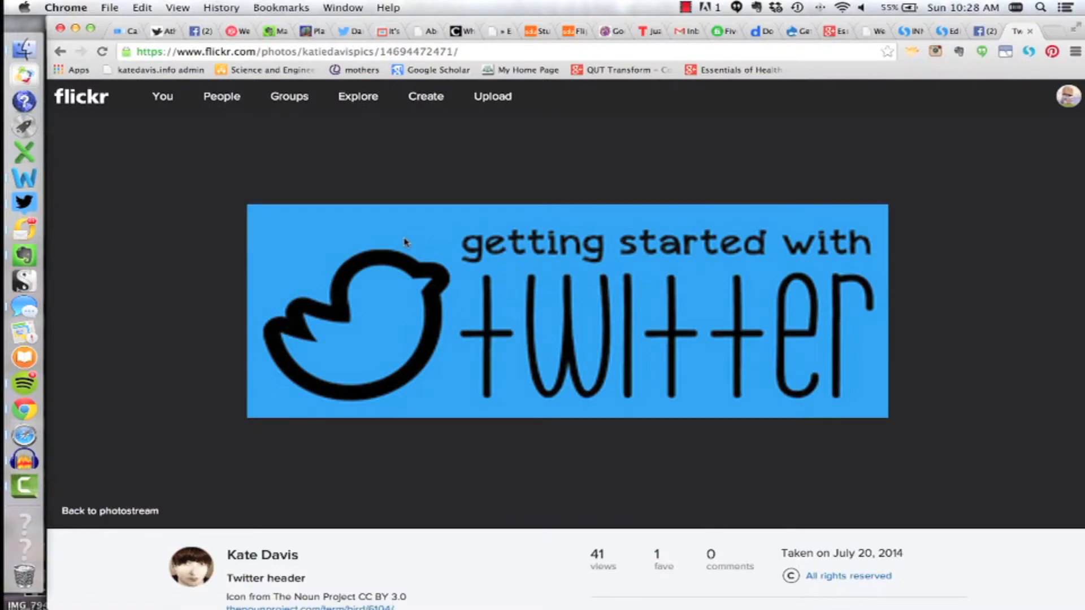
click(359, 48)
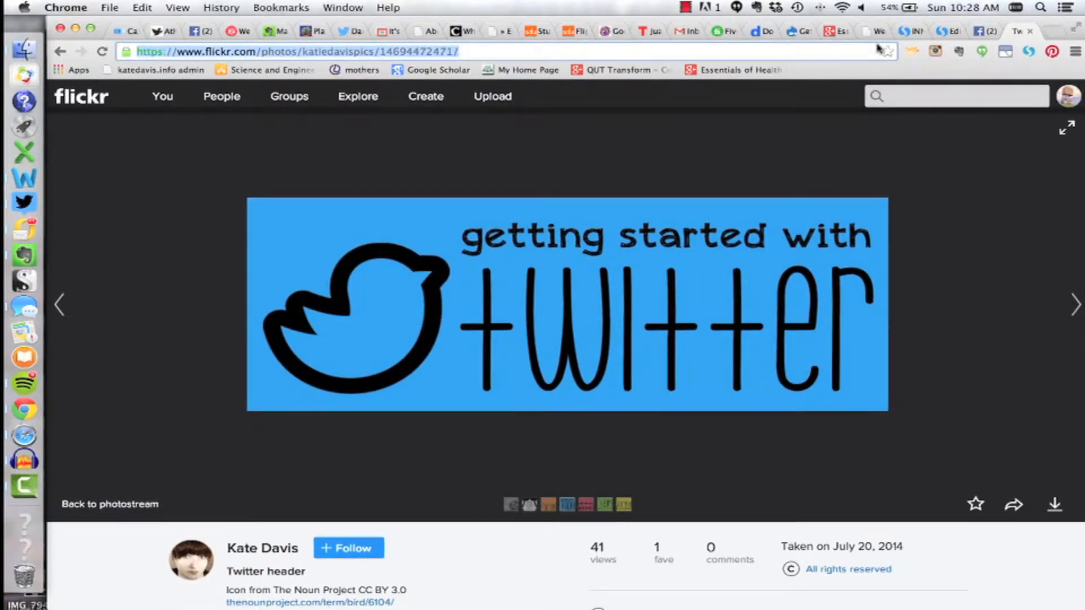
click(941, 31)
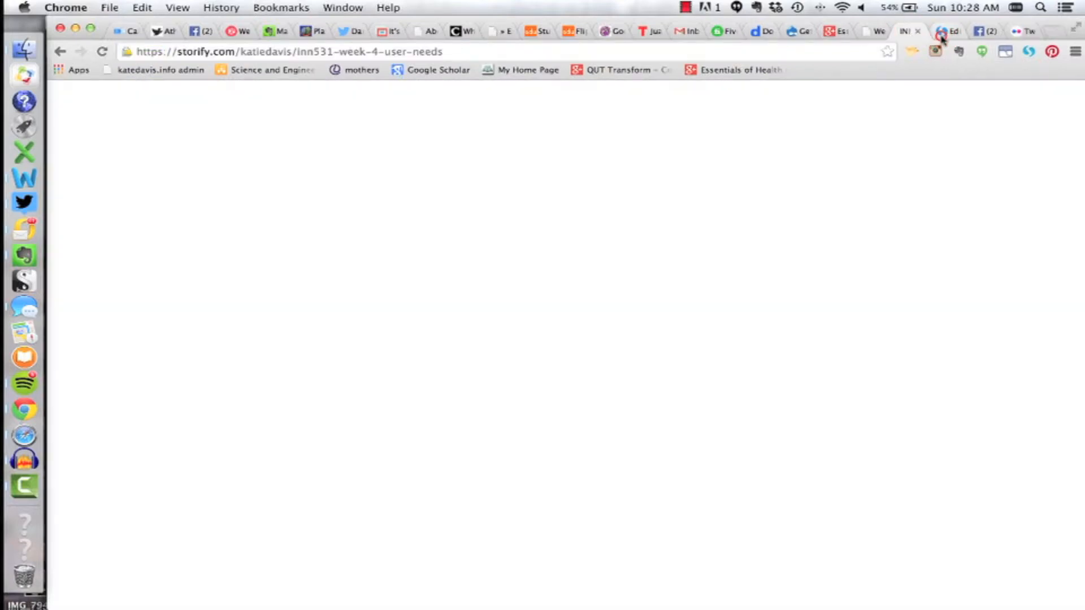
click(944, 170)
triple_click(945, 171)
key(super+v)
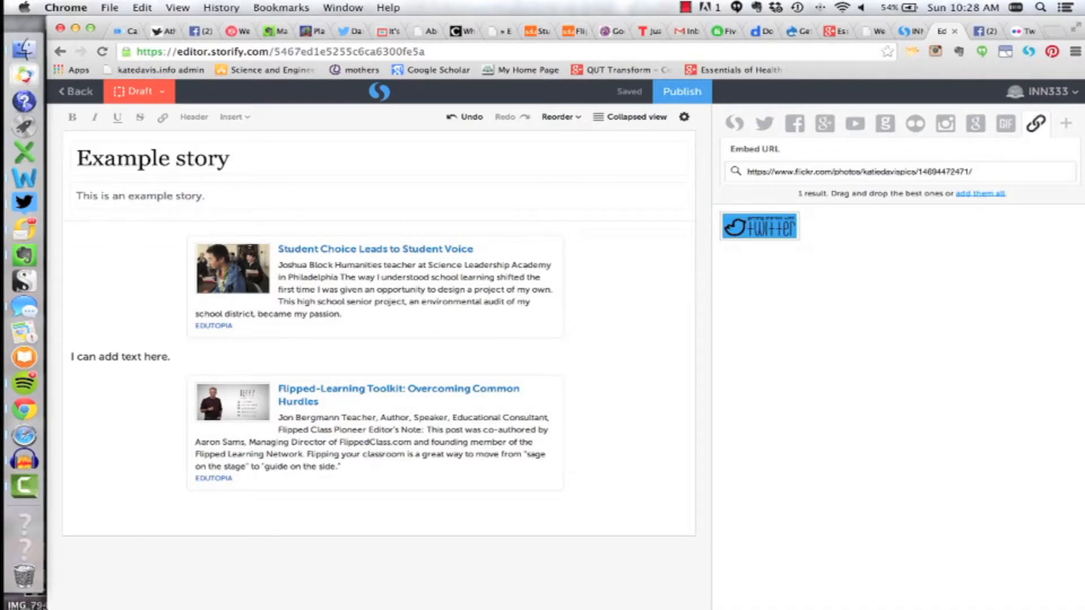
drag(789, 225, 465, 233)
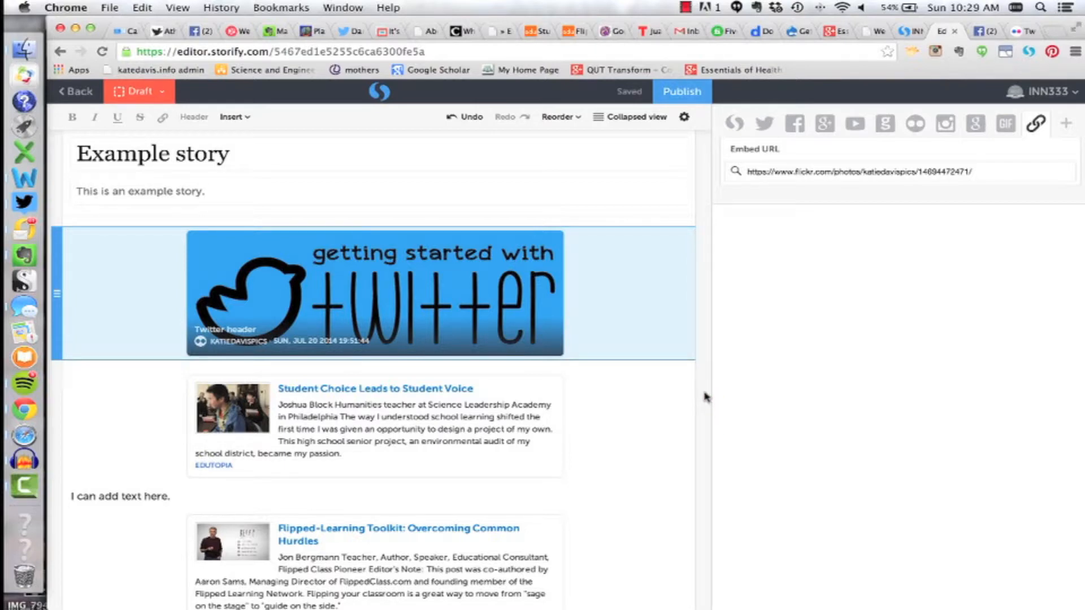
Publish the example story and open its public page
click(681, 95)
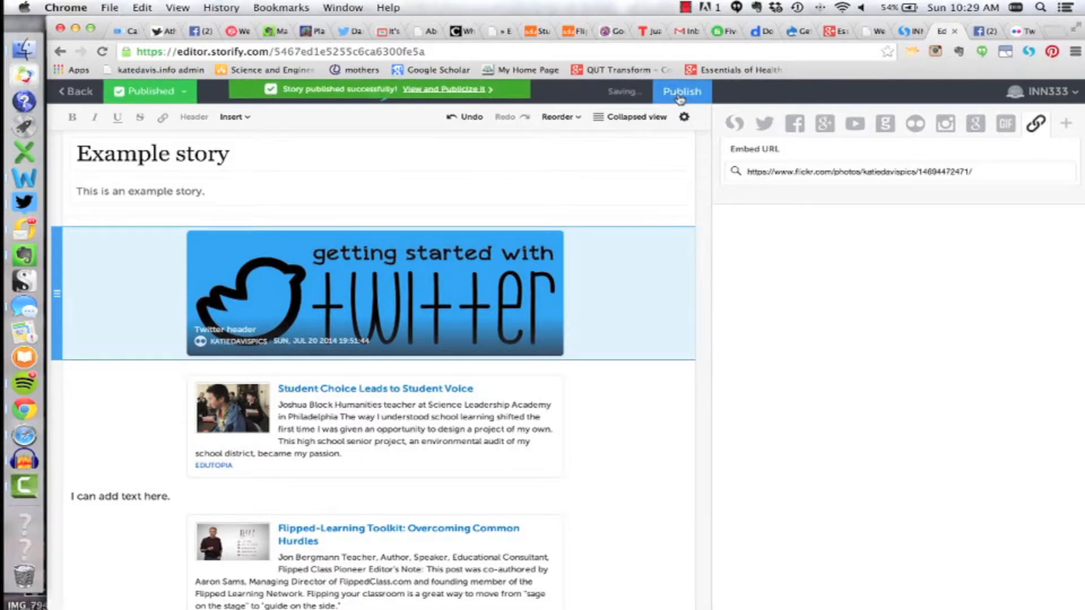
click(679, 96)
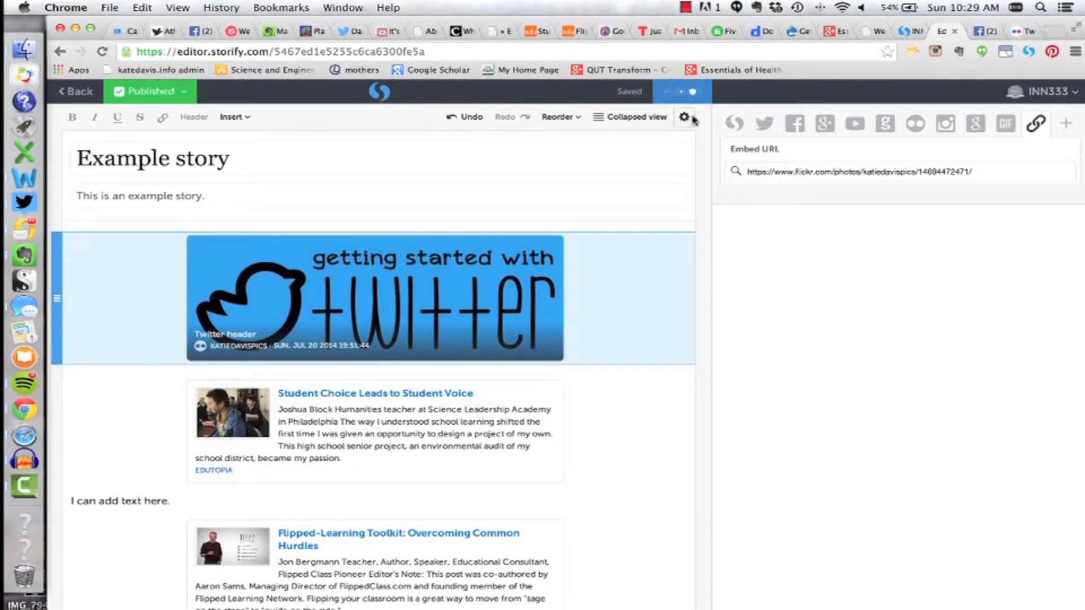
click(430, 91)
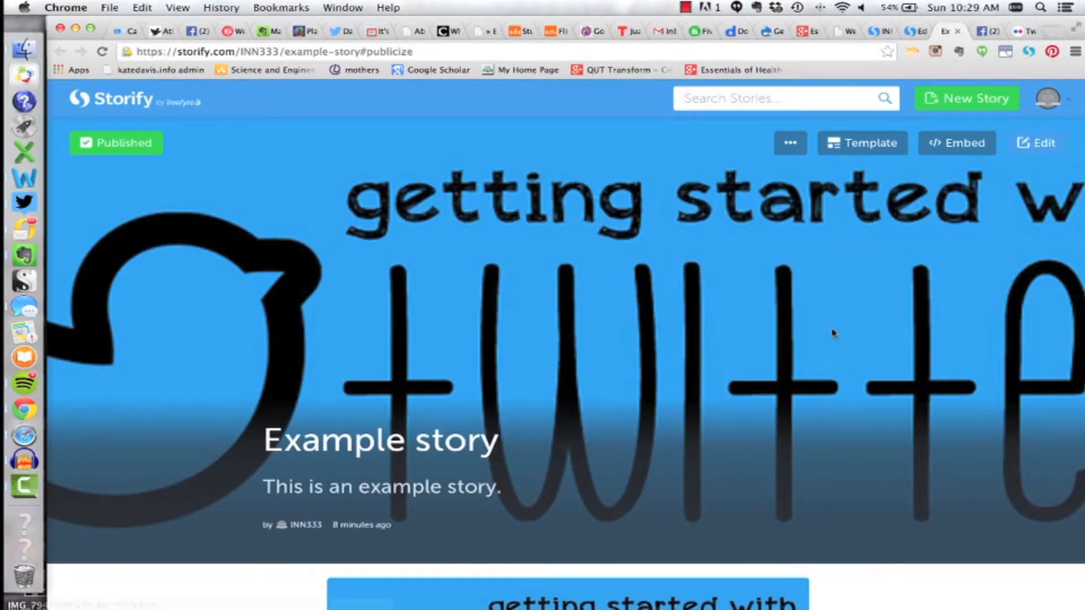
Examine the published story's page from the cover header down to the embedded image, articles and text
scroll(835, 331, down, 4)
scroll(837, 330, down, 2)
scroll(836, 330, up, 4)
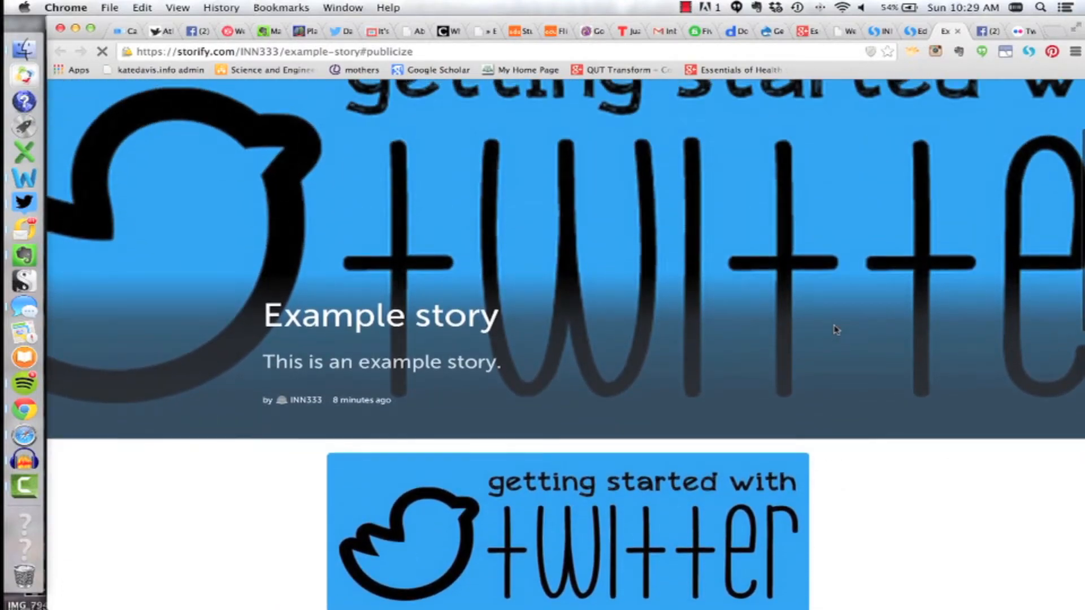
scroll(836, 329, up, 3)
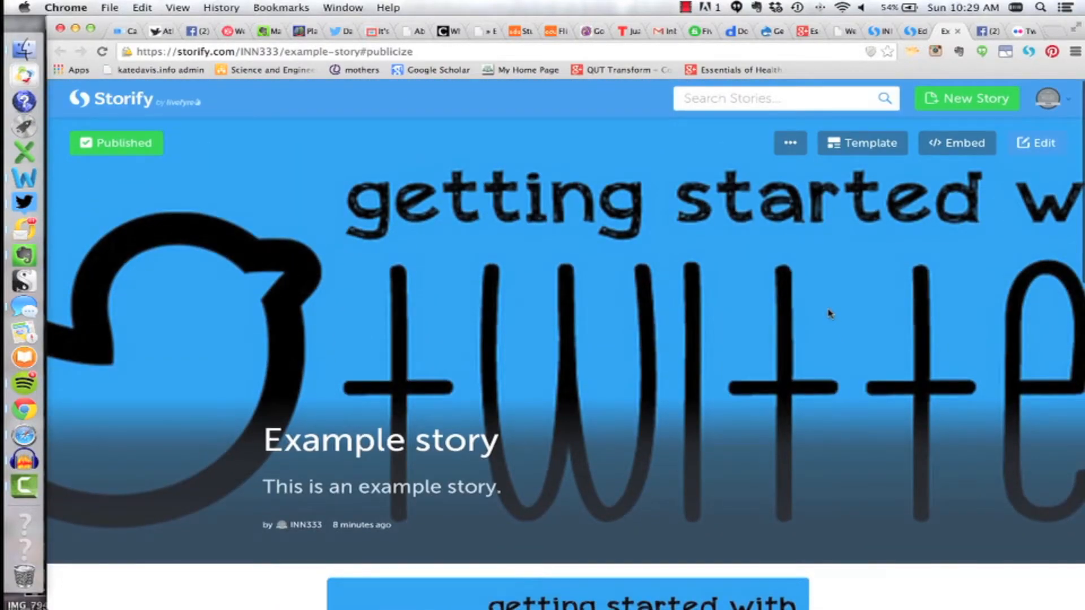
scroll(834, 322, down, 2)
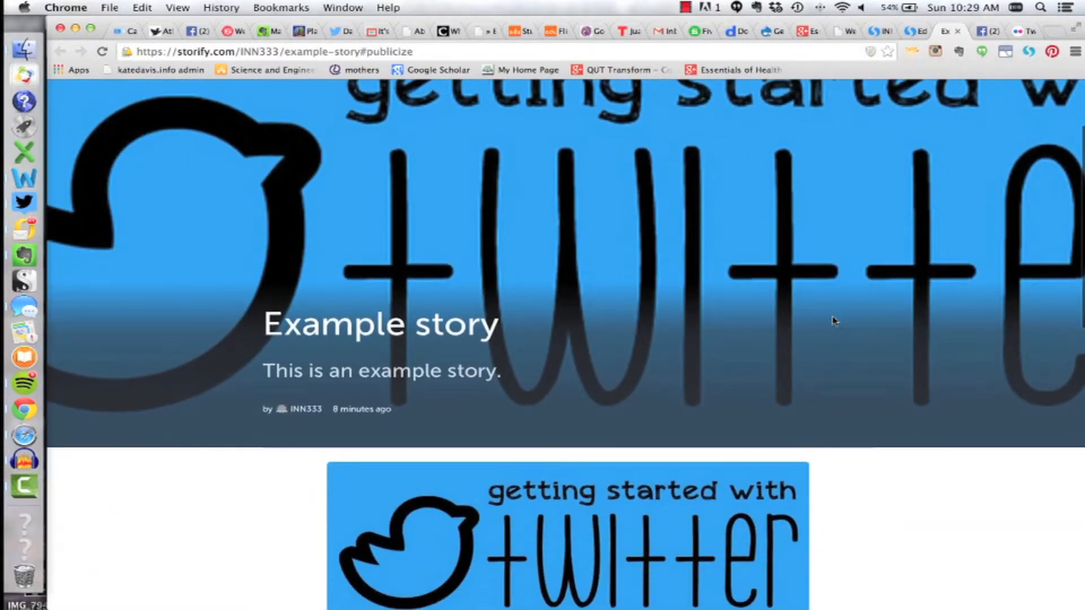
scroll(834, 321, down, 2)
scroll(833, 318, down, 3)
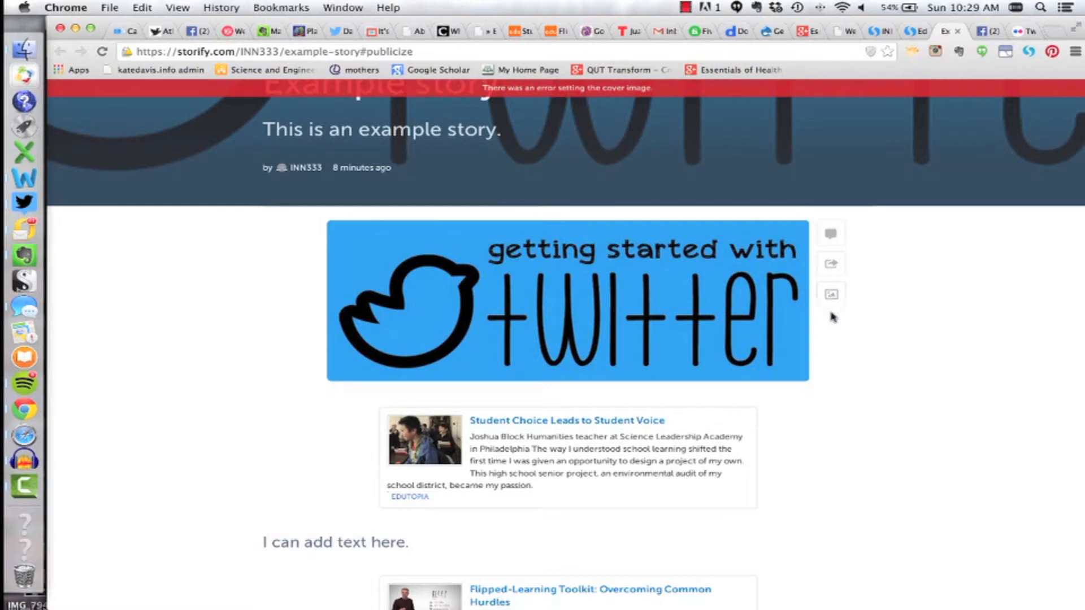
scroll(825, 442, down, 1)
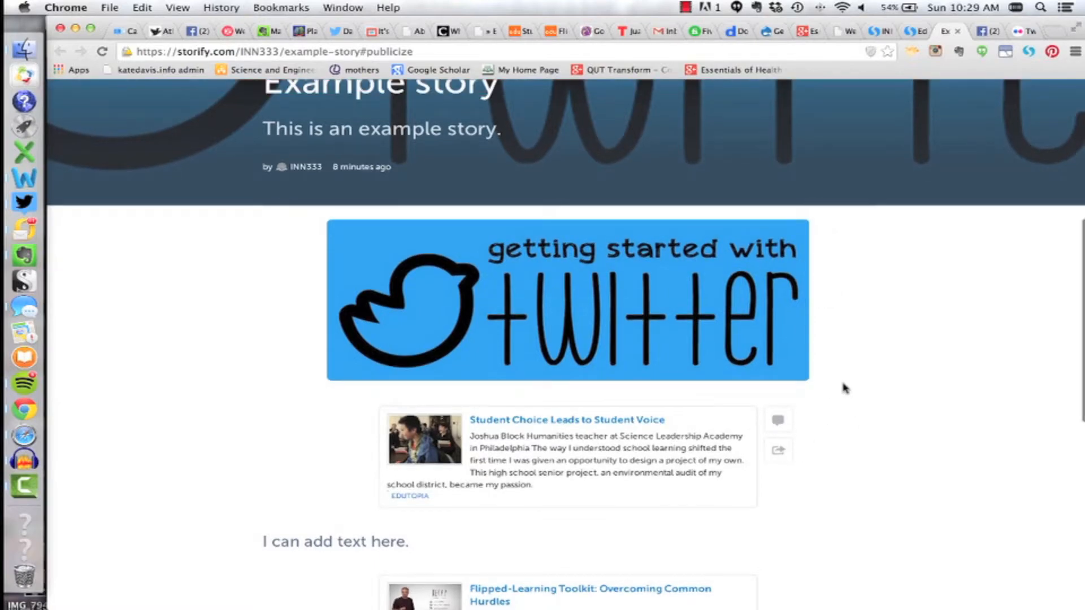
scroll(842, 385, up, 6)
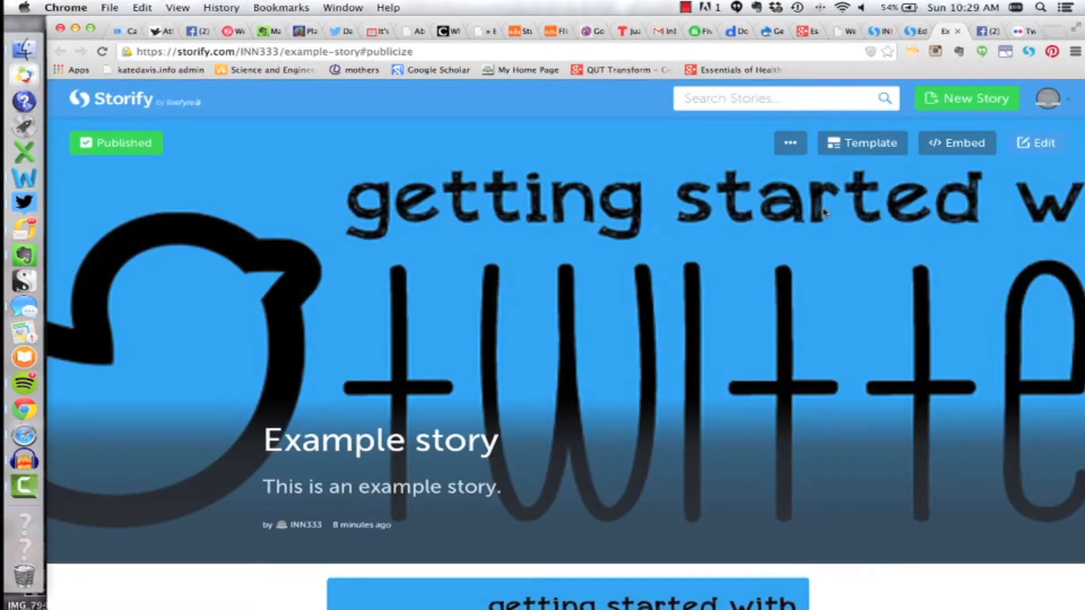
View the story's sharing options and the prefilled Twitter post, and close them without tweeting
click(801, 146)
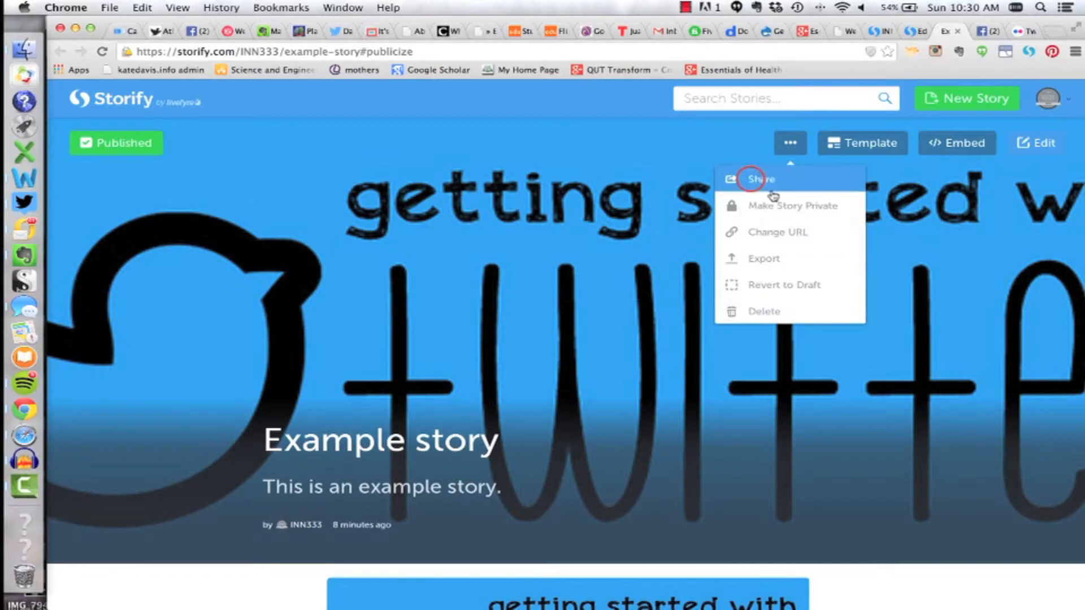
click(756, 179)
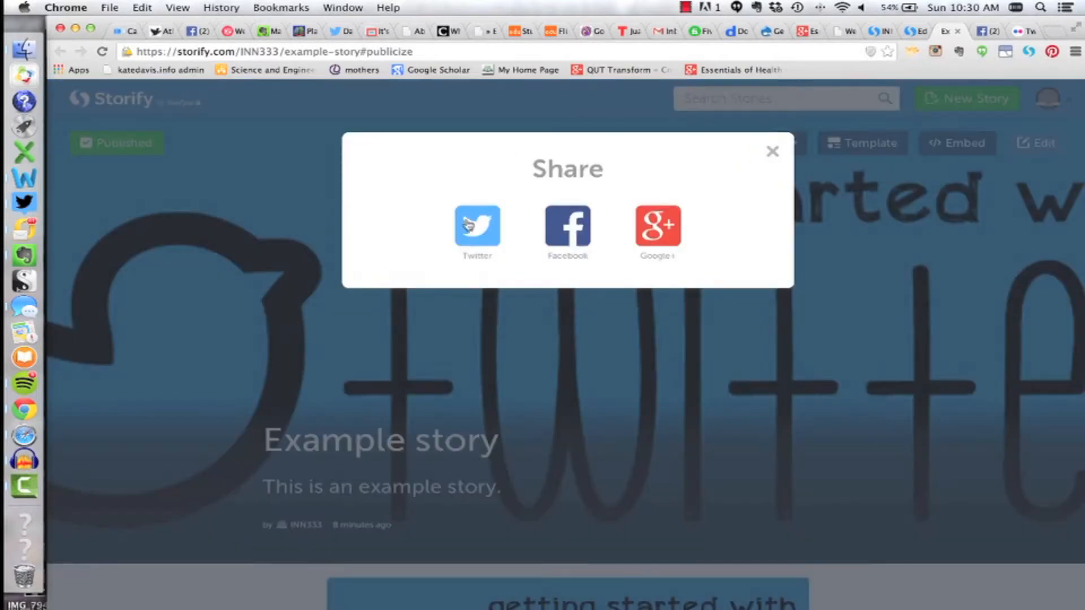
click(474, 241)
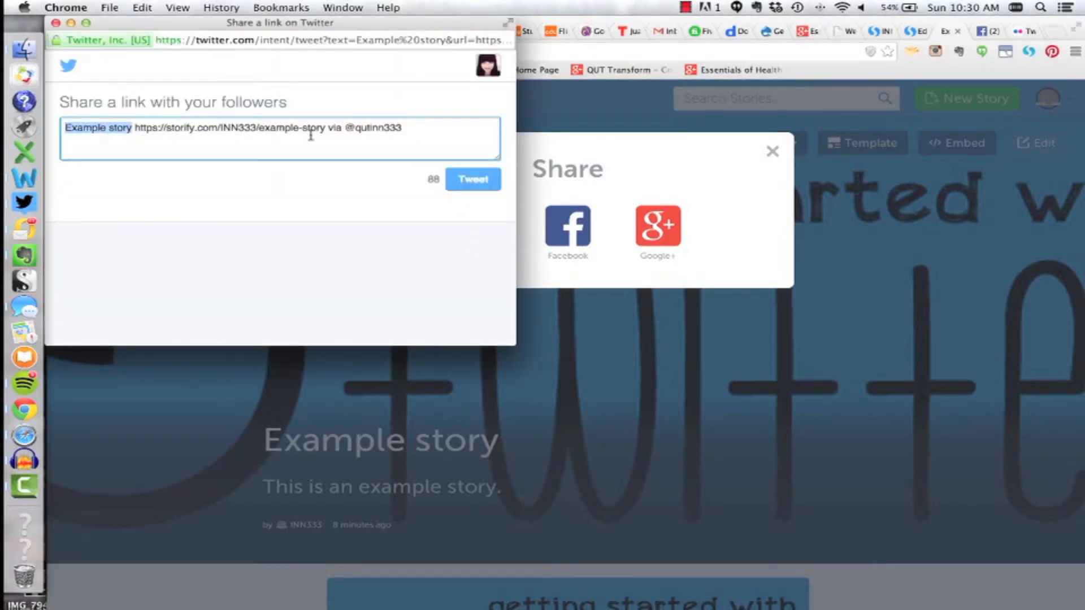
click(436, 127)
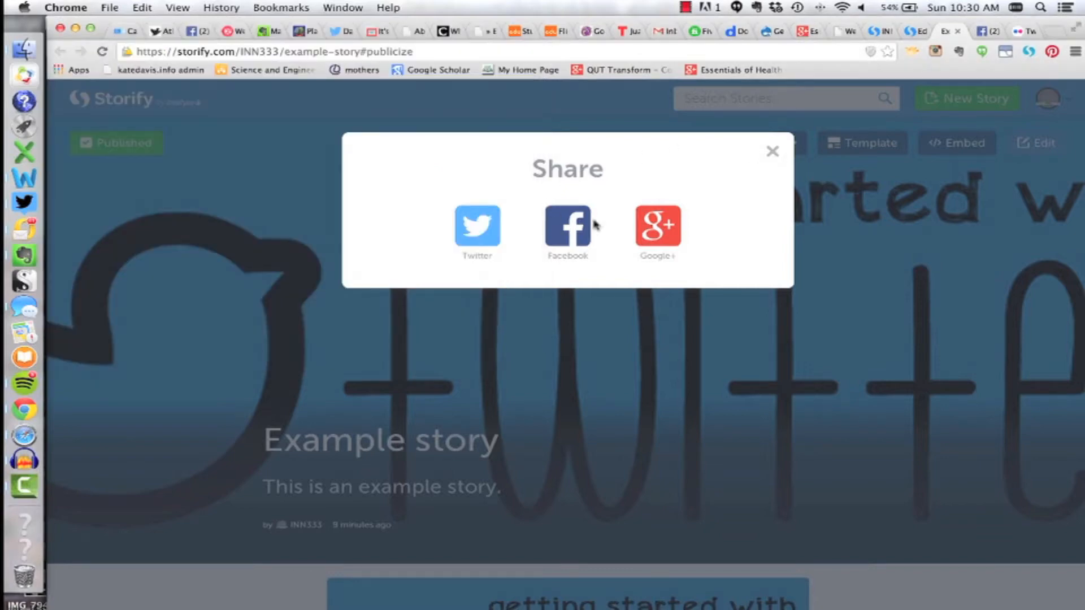
click(773, 152)
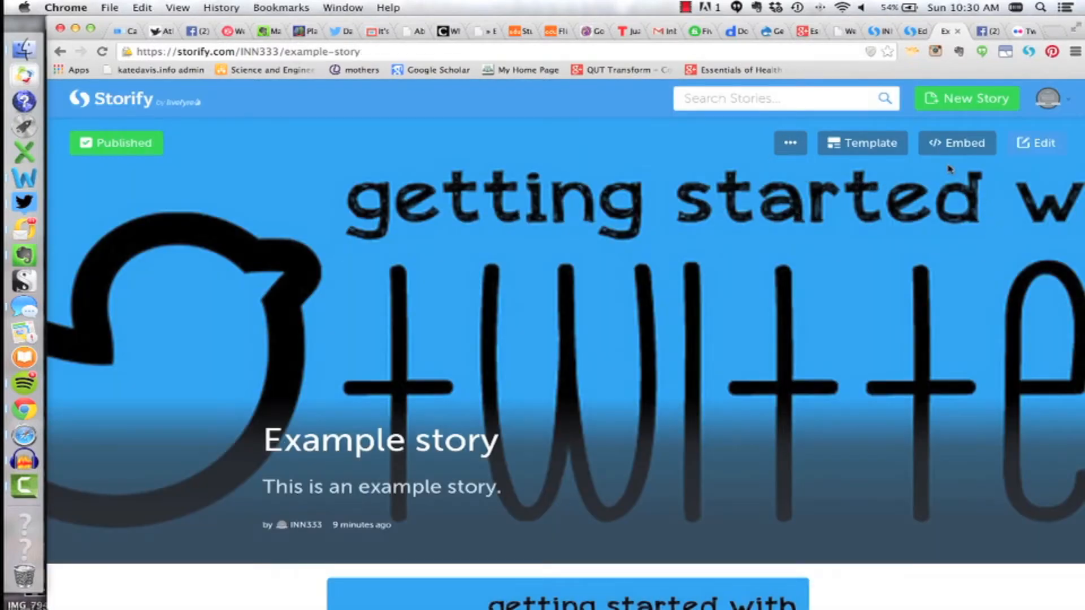
Copy the published story's full-header embed code
click(945, 147)
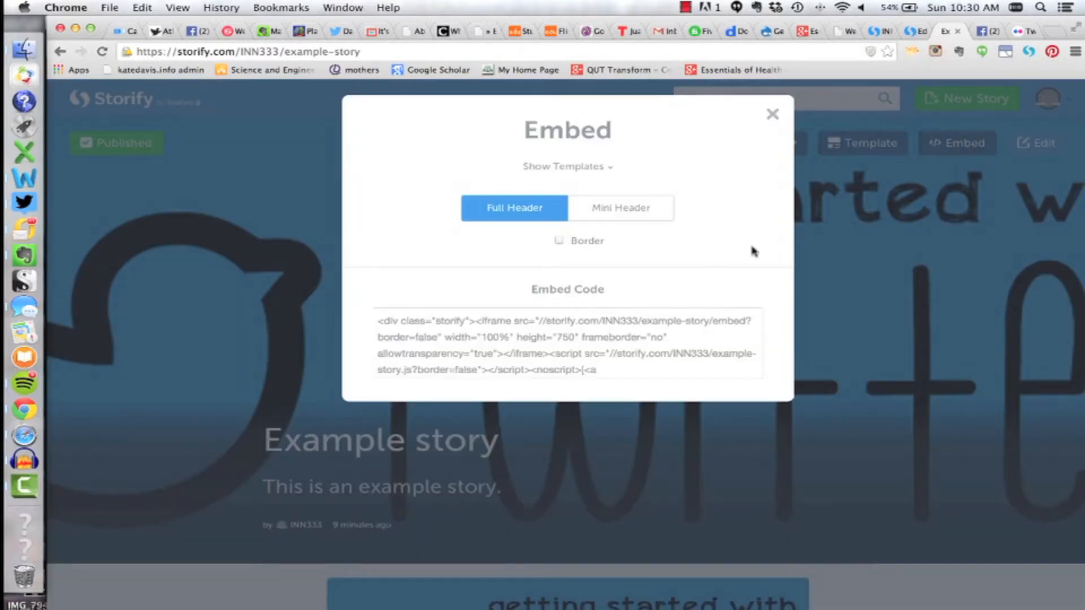
click(634, 331)
scroll(636, 334, down, 2)
click(638, 338)
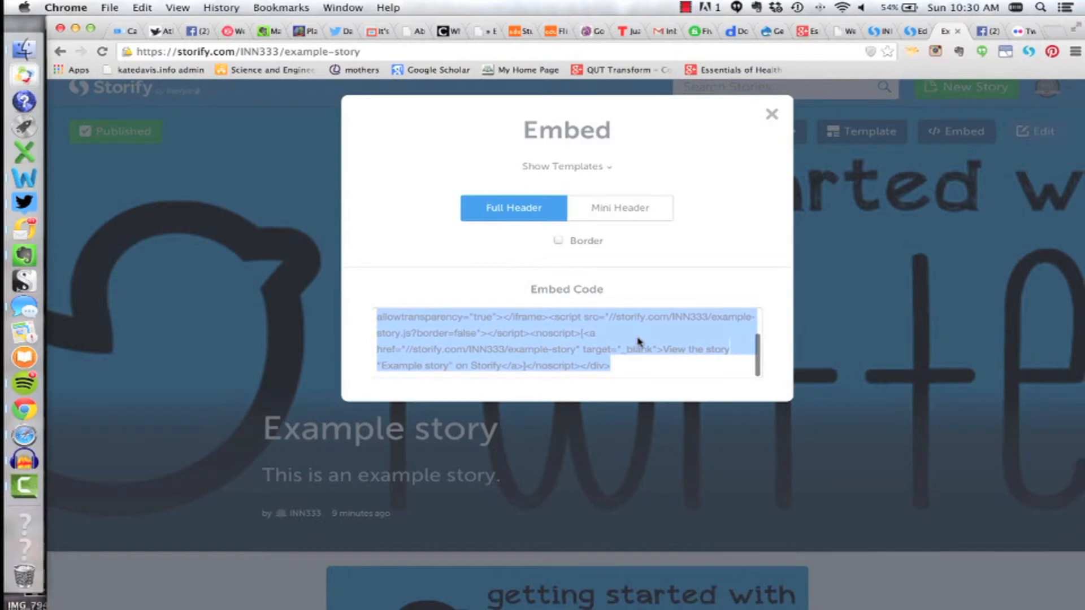
right_click(636, 339)
click(669, 359)
Load blackboard.qut.edu.au in the tab holding the Week 9 learning resources and open Learning Resources of INN531_14se1: Collections Management
click(844, 31)
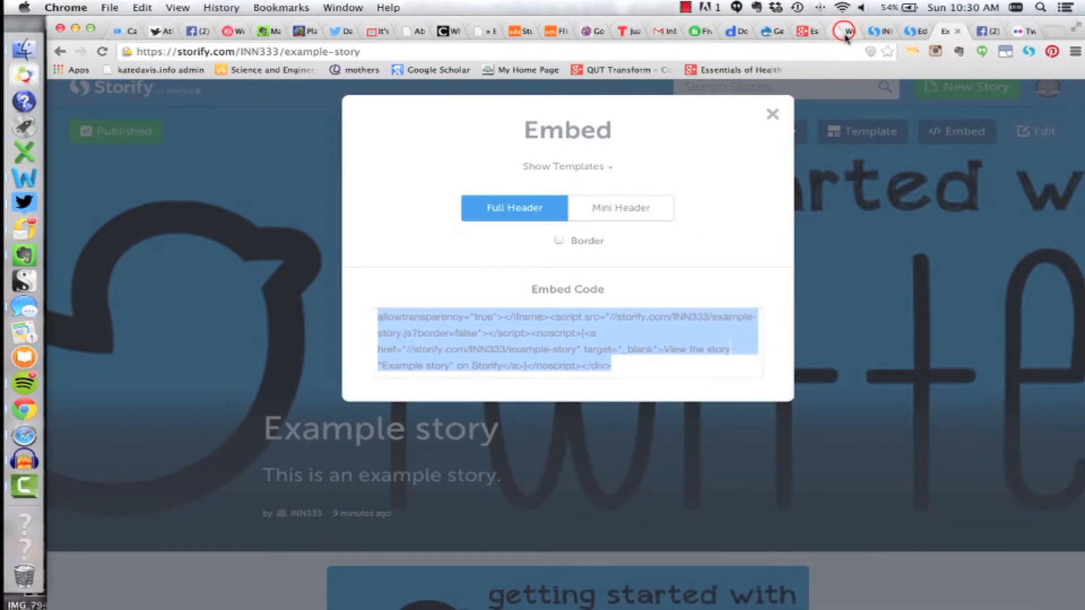
click(439, 48)
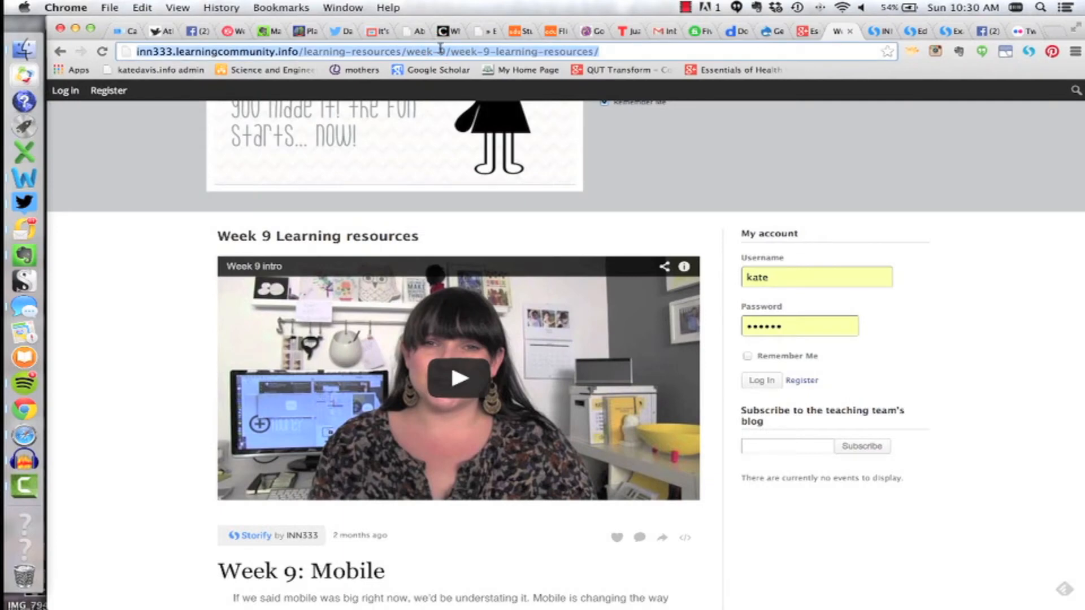
text(blackboard.qut.edu.au)
key(Return)
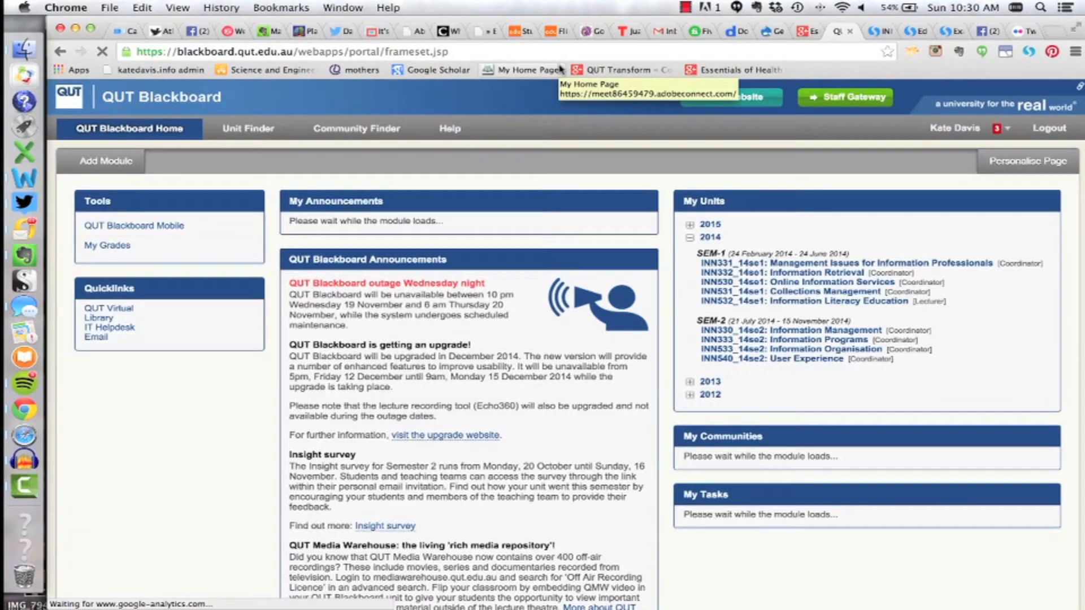
click(811, 292)
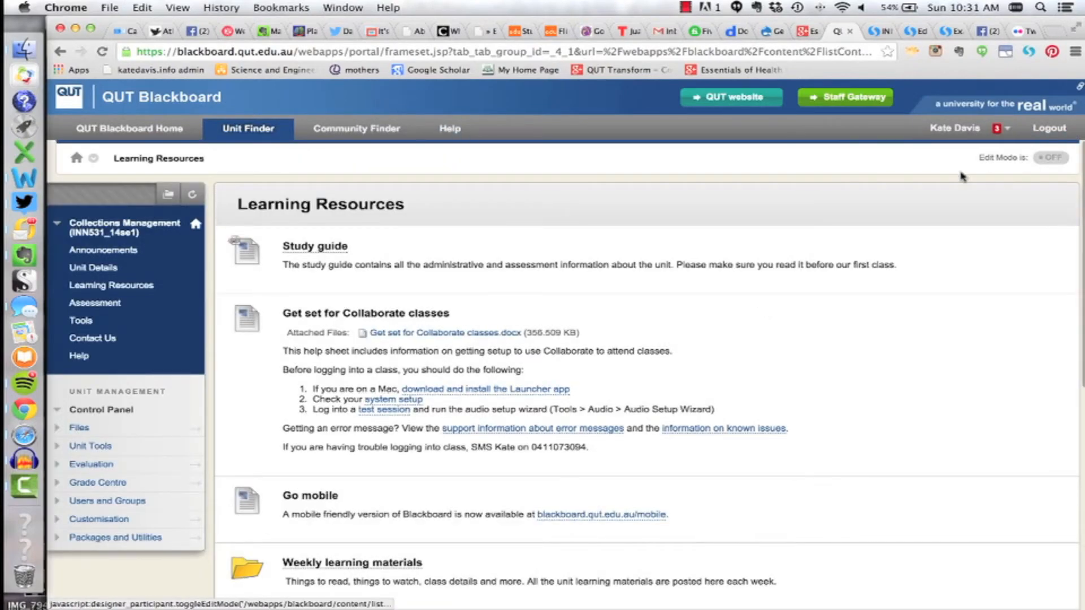
Turn on edit mode for the Learning Resources page and start a new content item
click(1052, 157)
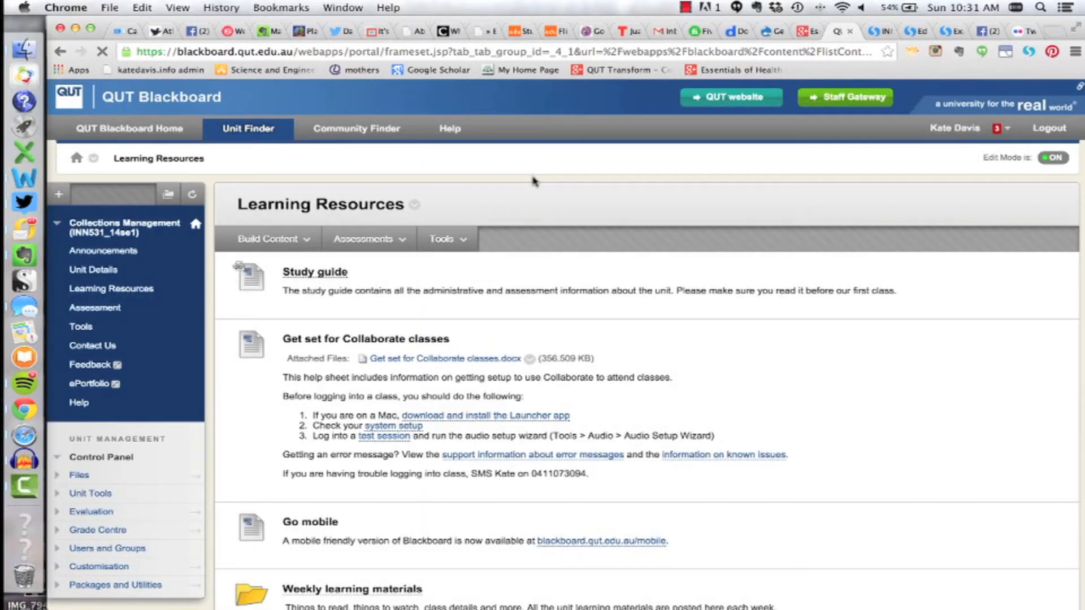
click(308, 242)
click(240, 290)
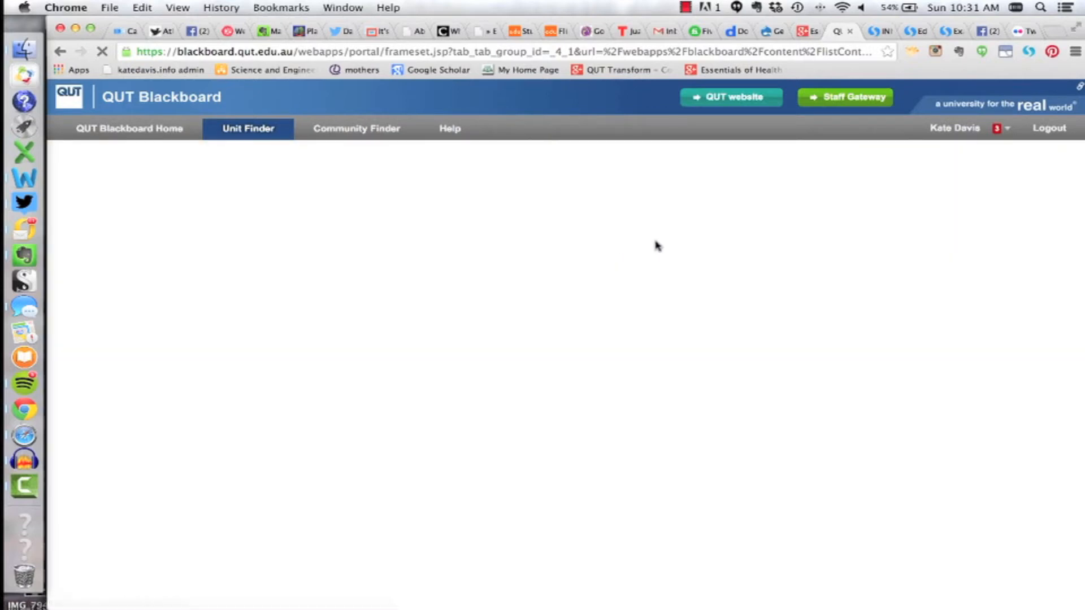
Insert the copied Storify embed code into the item's text as HTML and update it
click(746, 337)
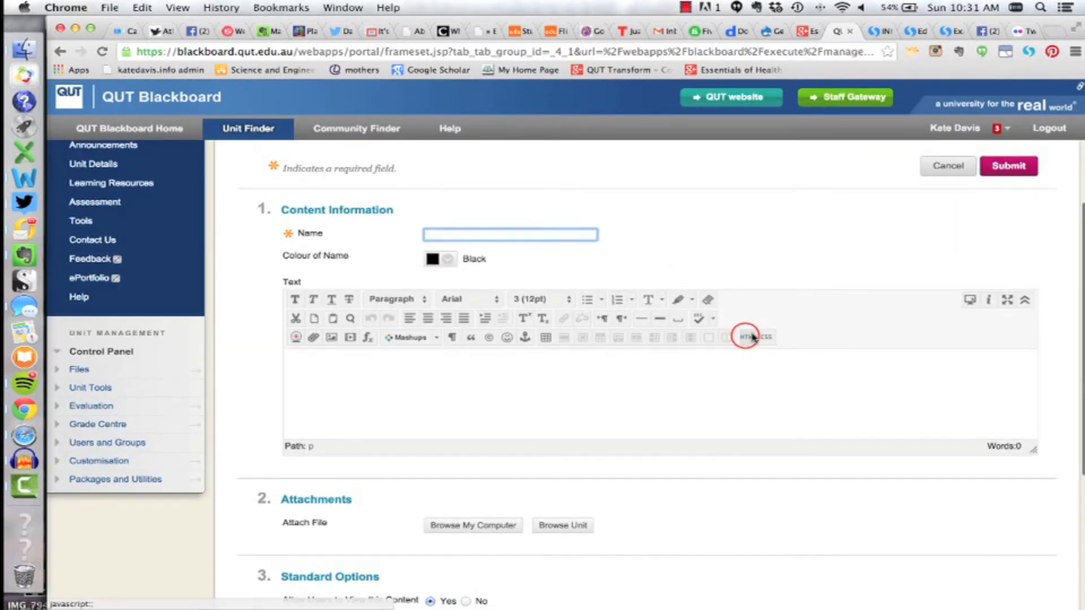
click(431, 193)
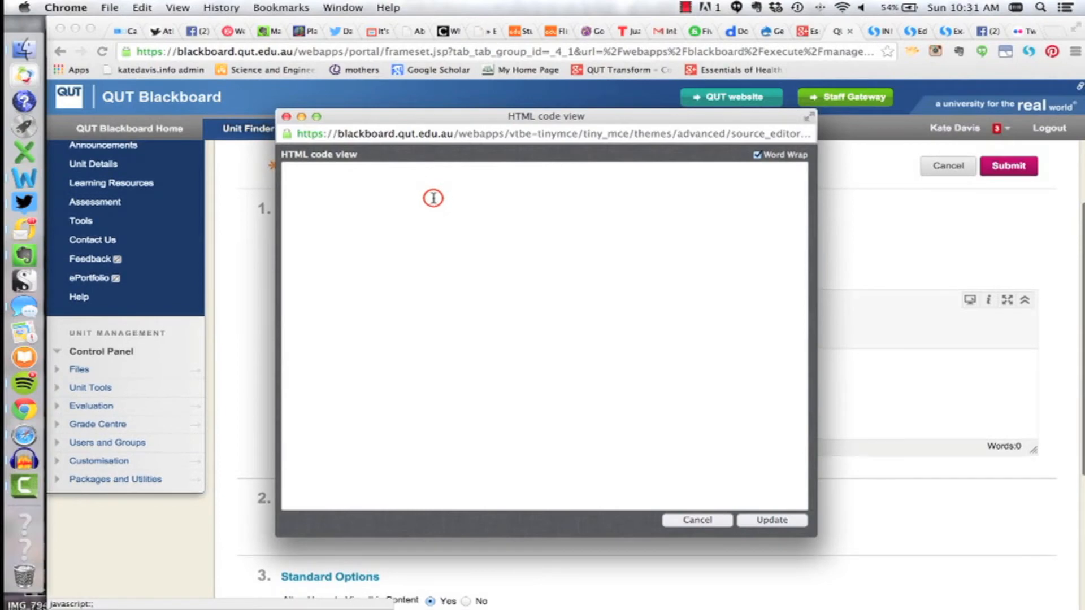
text(<div class="storify"><iframe src="//storify.com/INN333/example-story/embed?border=false" width="100%" height="750" frameborder="no" allowtransparency="true"></iframe><script src="//storify.com/INN333/example-story.js?border=false"></script><noscript>[<a href="//storify.com/INN333/example-story" target="_blank">View the story "Example story" on Storify</a>]</noscript></div>)
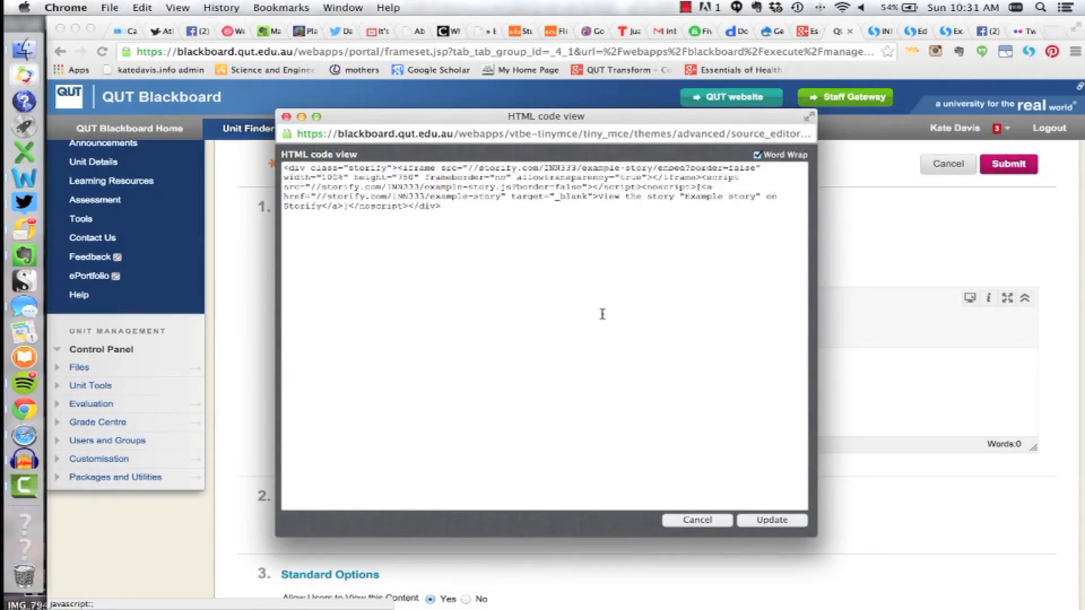
click(775, 519)
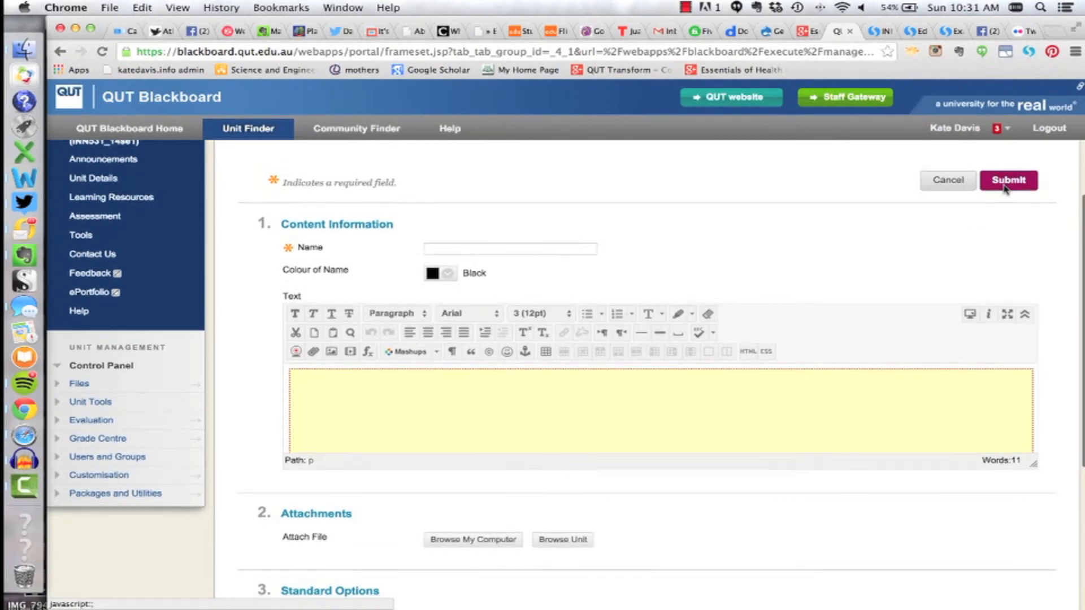
Name the content item "Week 1 Story" and submit it
click(1004, 181)
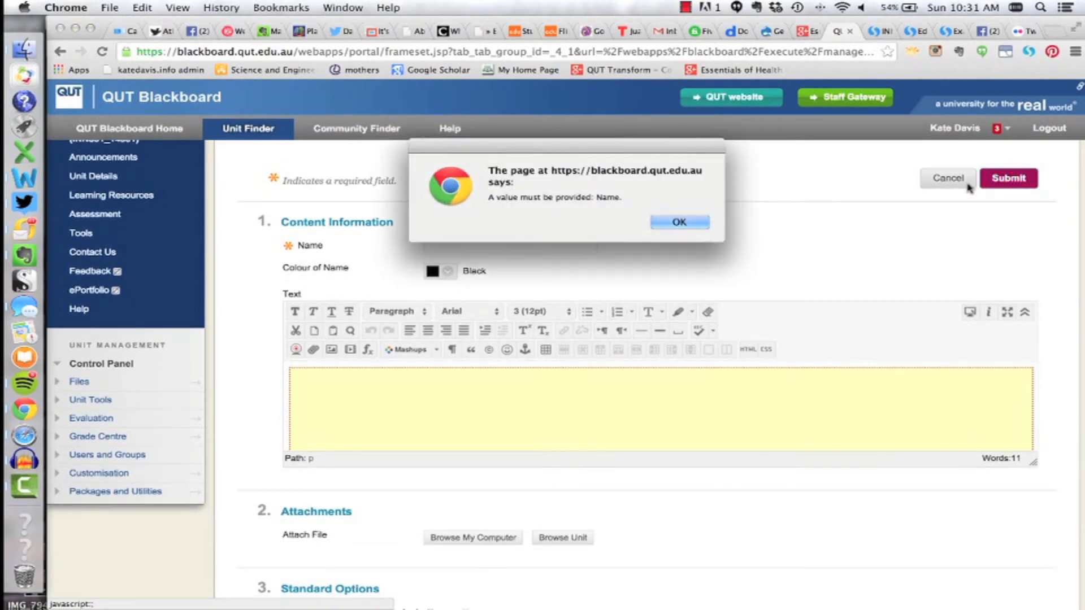
click(699, 222)
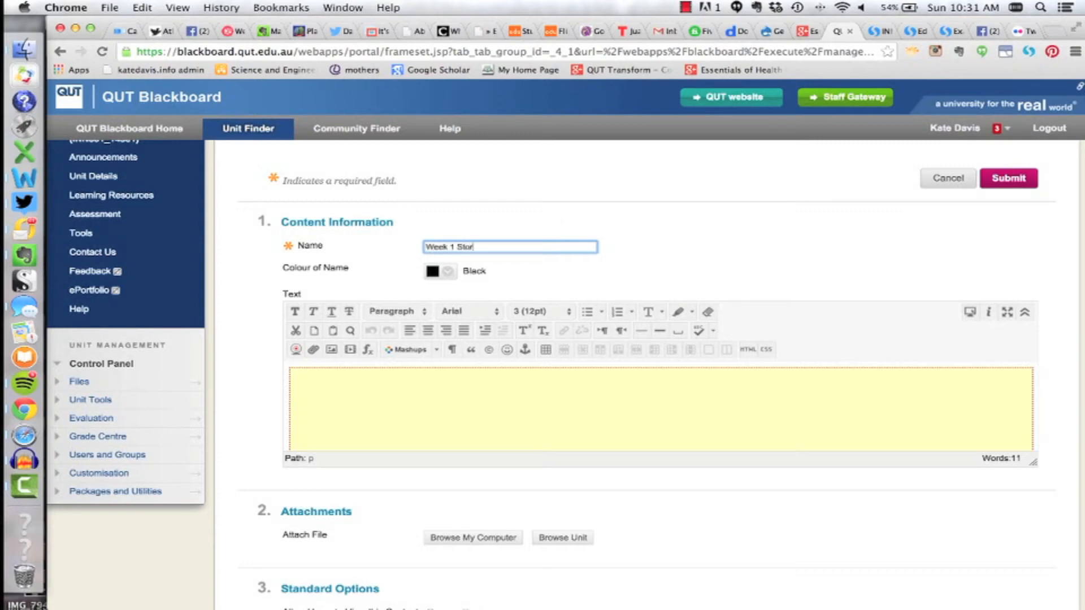
click(1027, 180)
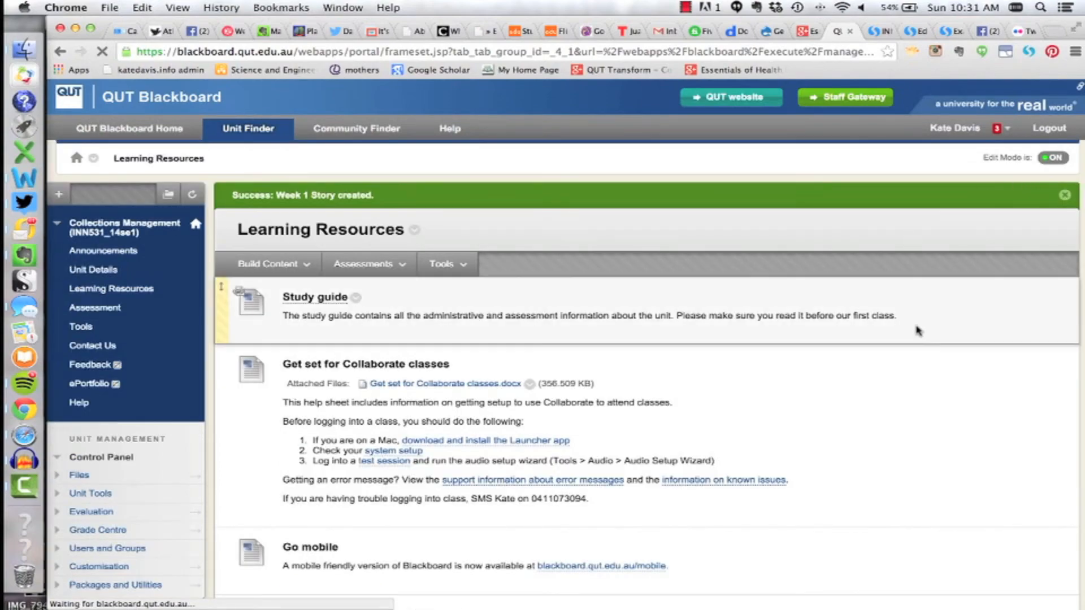
Examine the new Week 1 Story item and its embedded story at the end of Learning Resources
scroll(904, 288, down, 15)
scroll(919, 331, down, 3)
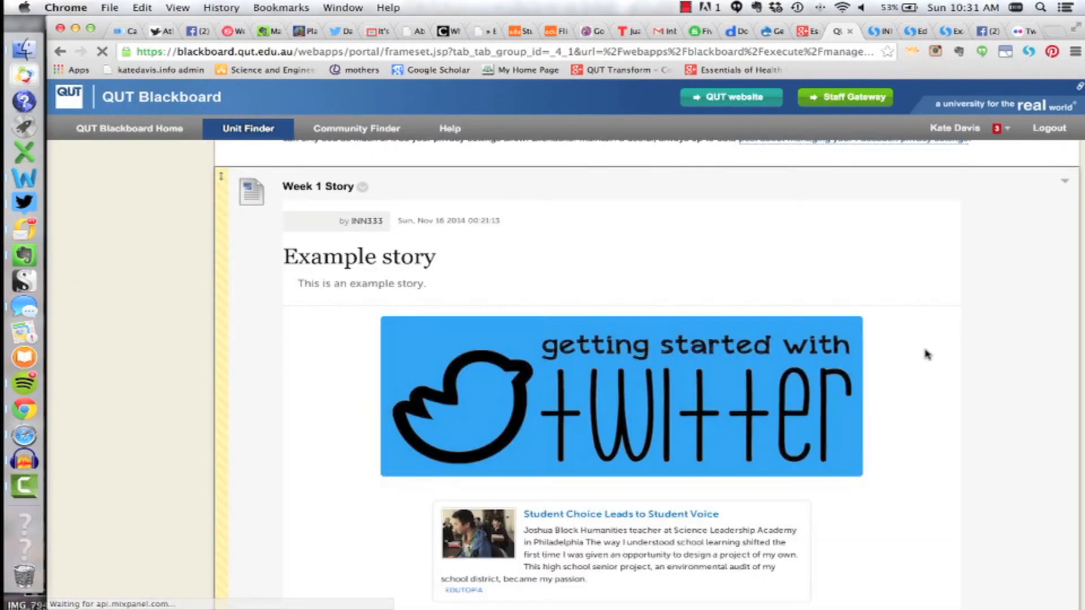
scroll(981, 368, down, 4)
scroll(983, 369, down, 2)
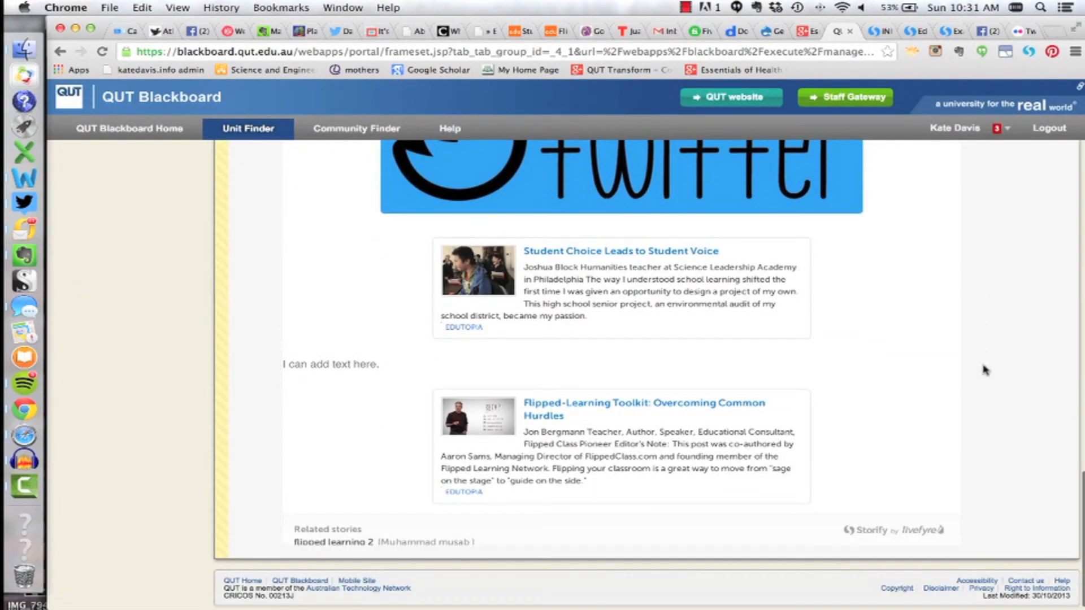
scroll(981, 368, up, 5)
scroll(904, 344, up, 1)
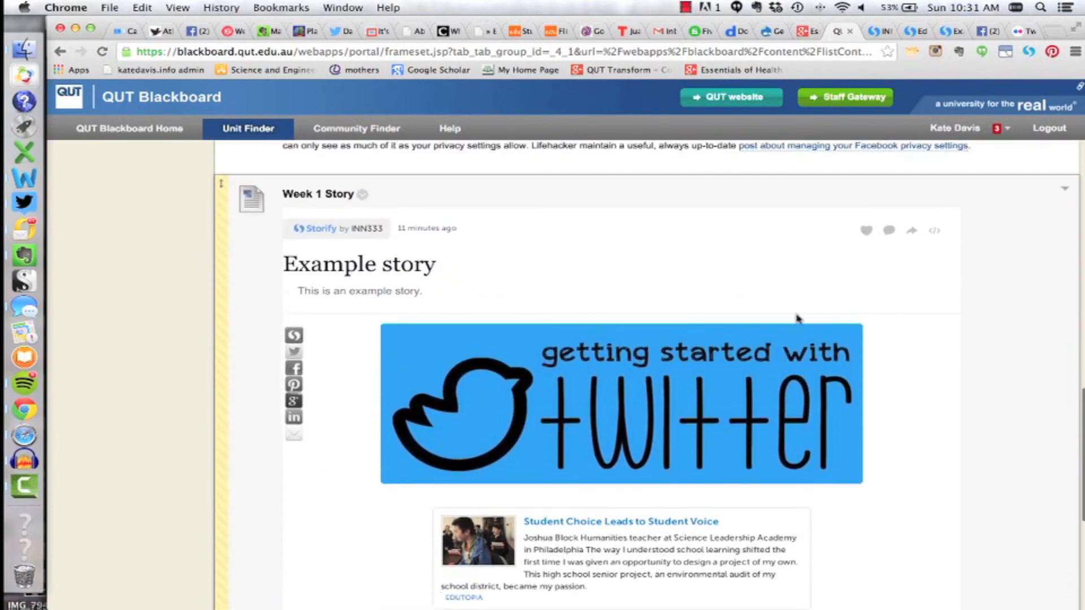